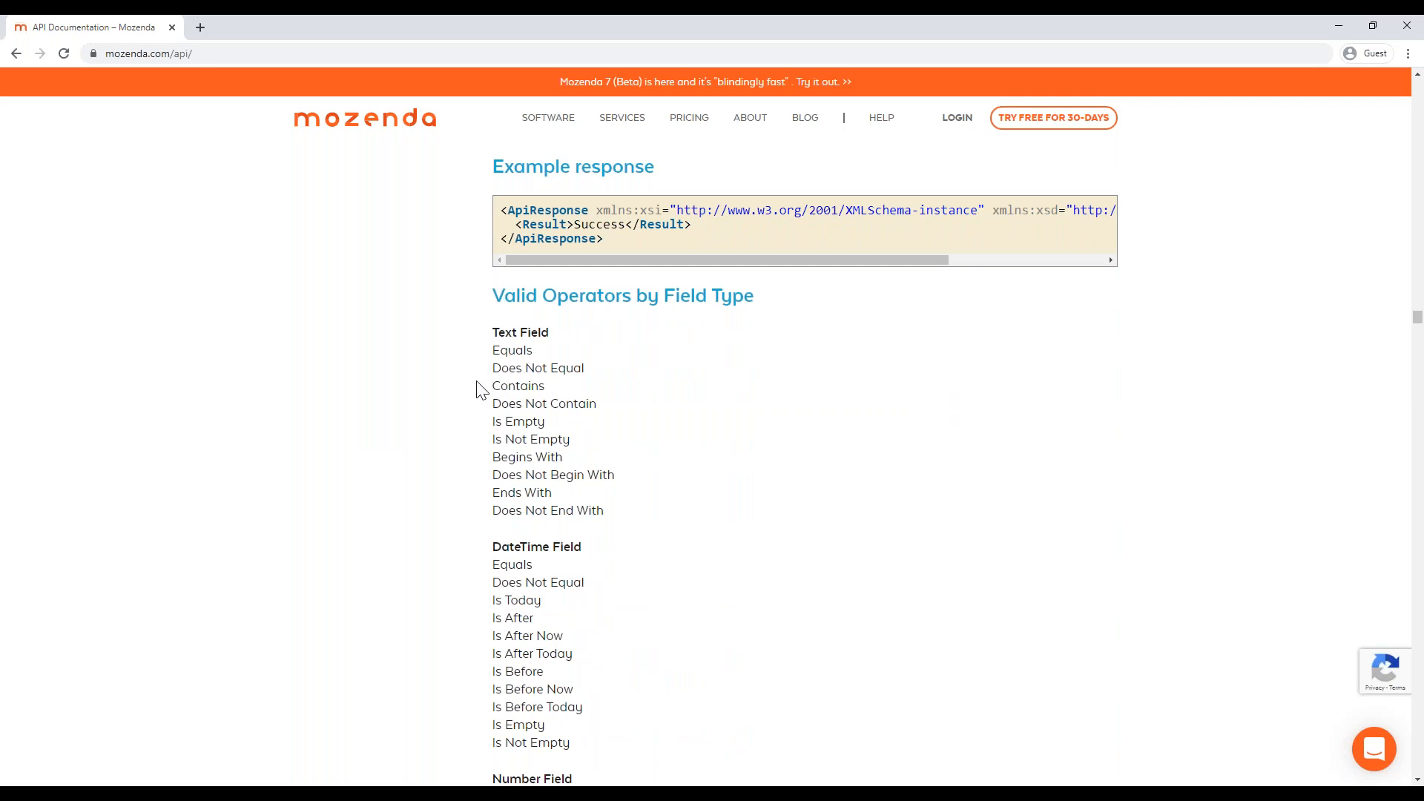
scroll(477, 389, up, 4)
scroll(477, 388, up, 8)
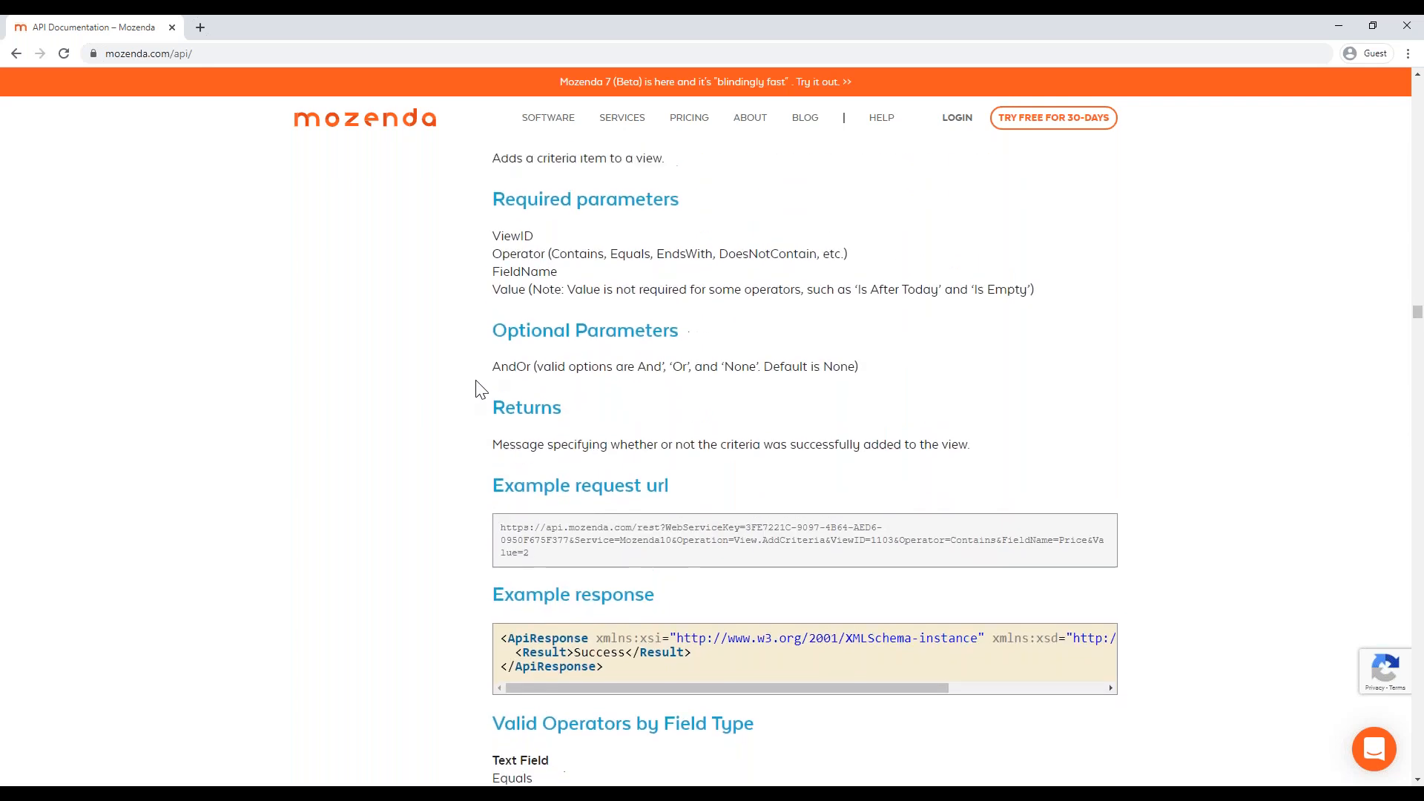
scroll(445, 391, down, 4)
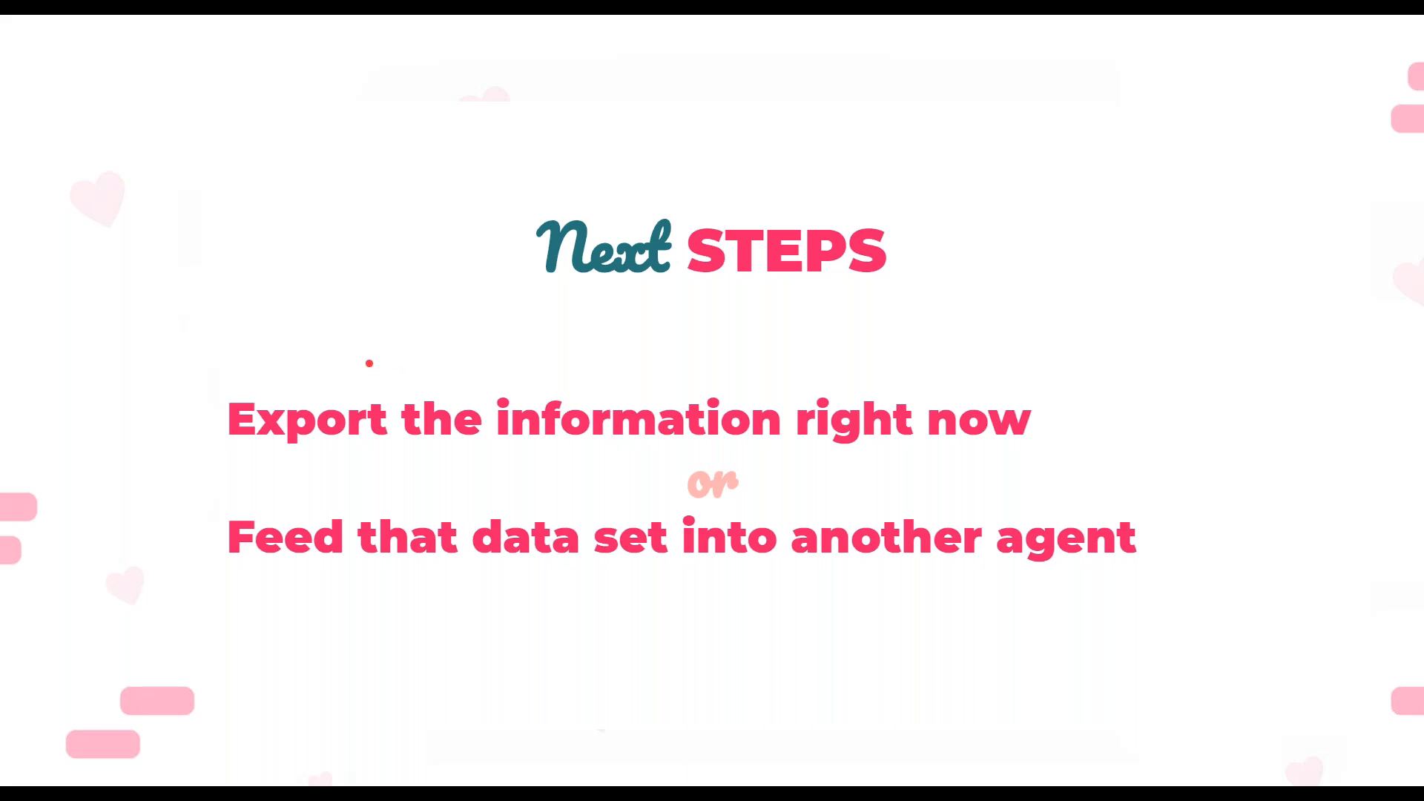
click(370, 364)
mouse_move(424, 768)
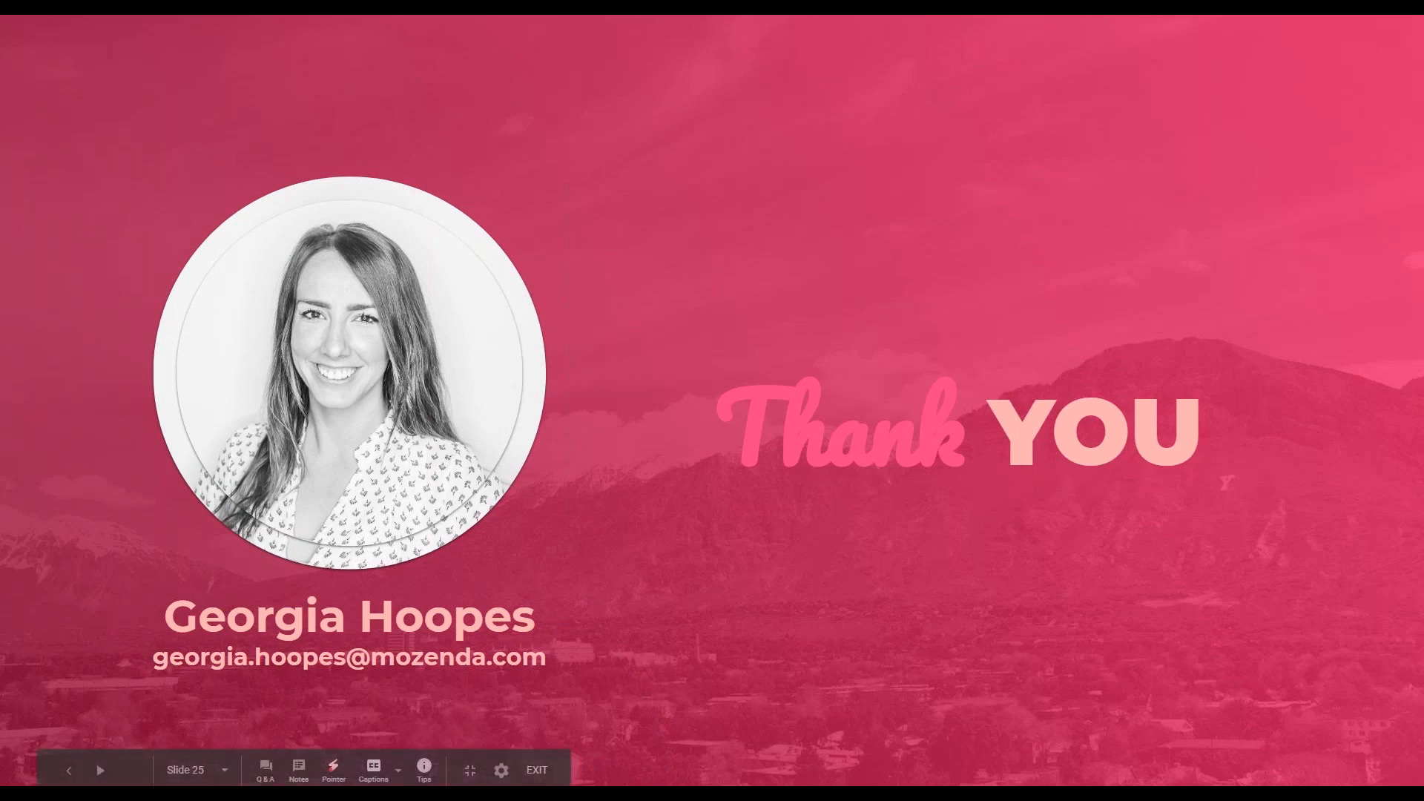
drag(652, 652, 633, 225)
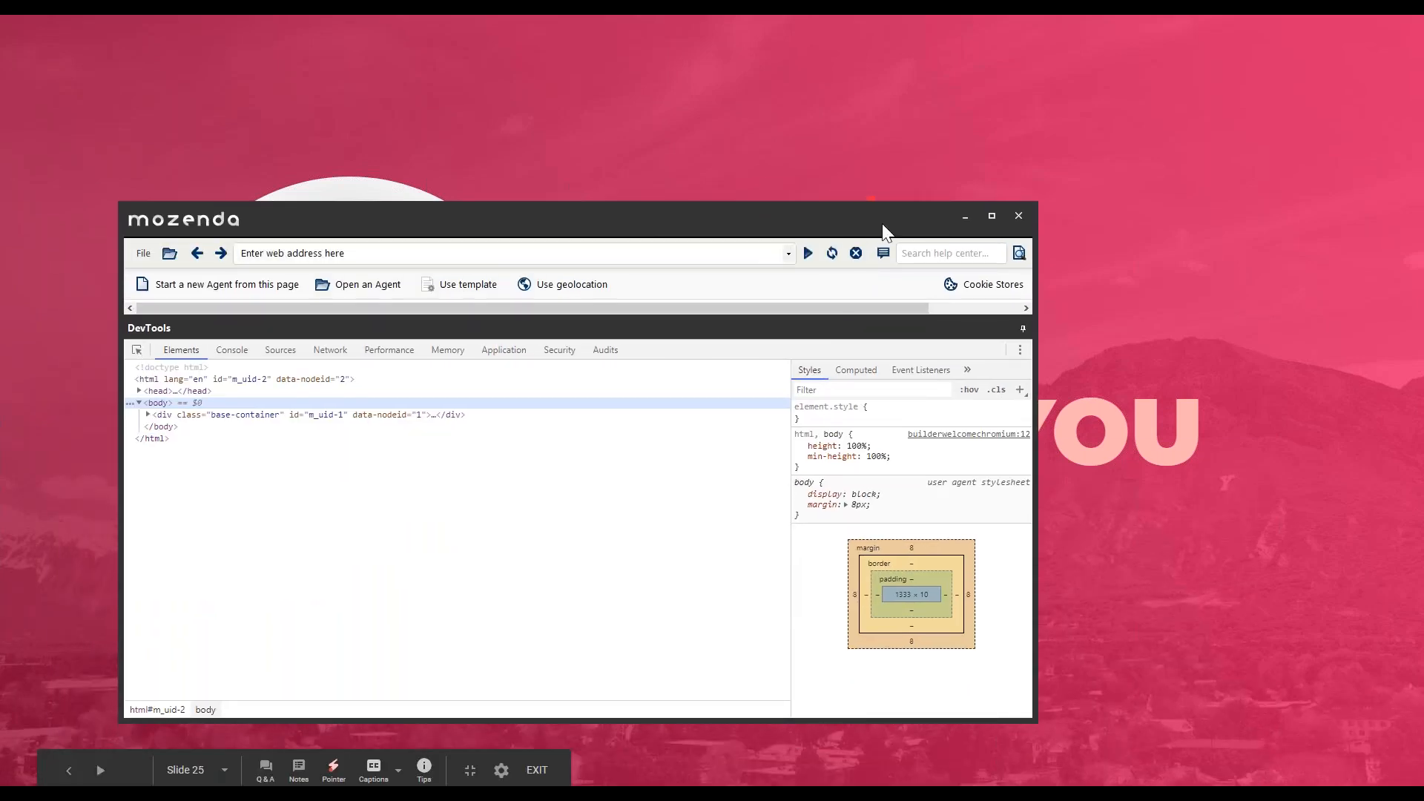
click(992, 216)
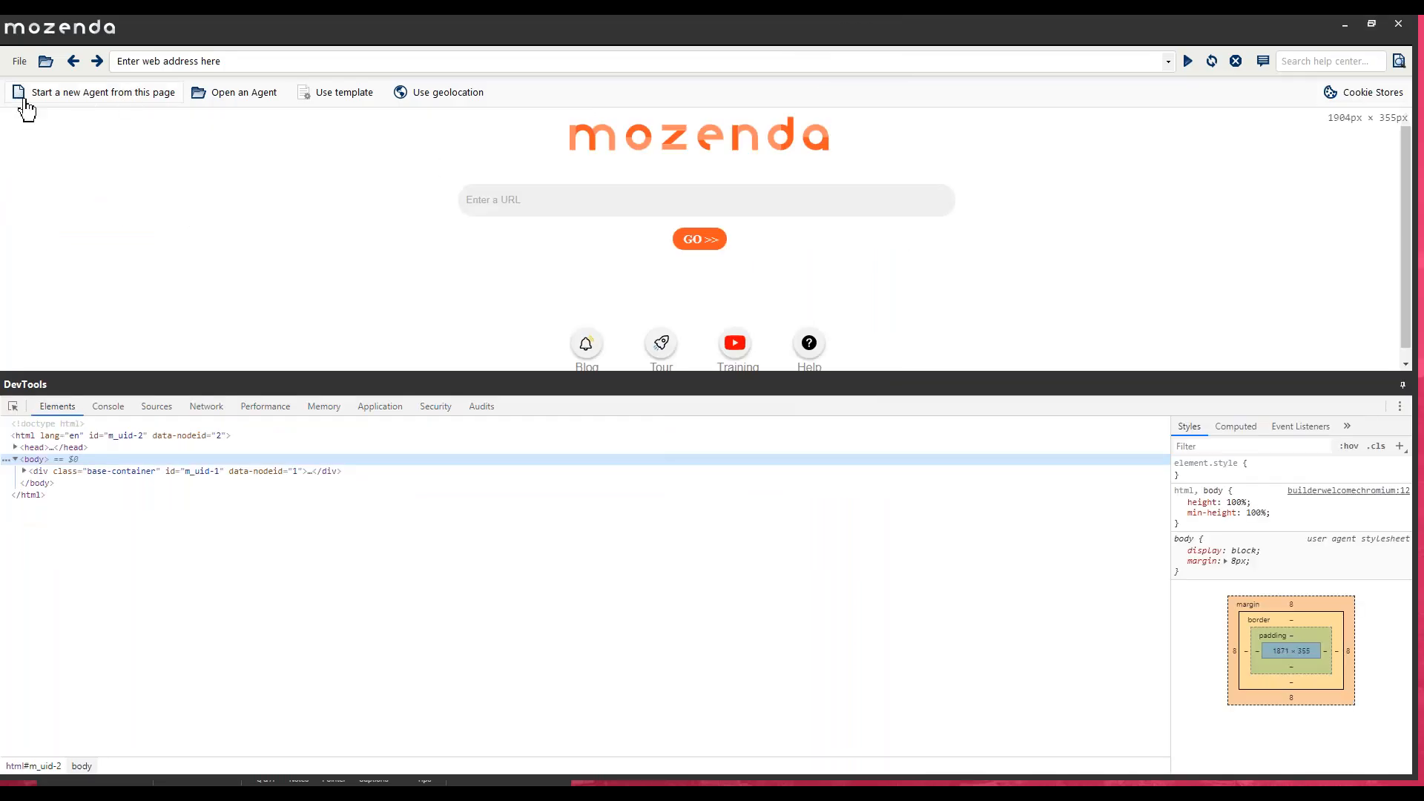
click(18, 62)
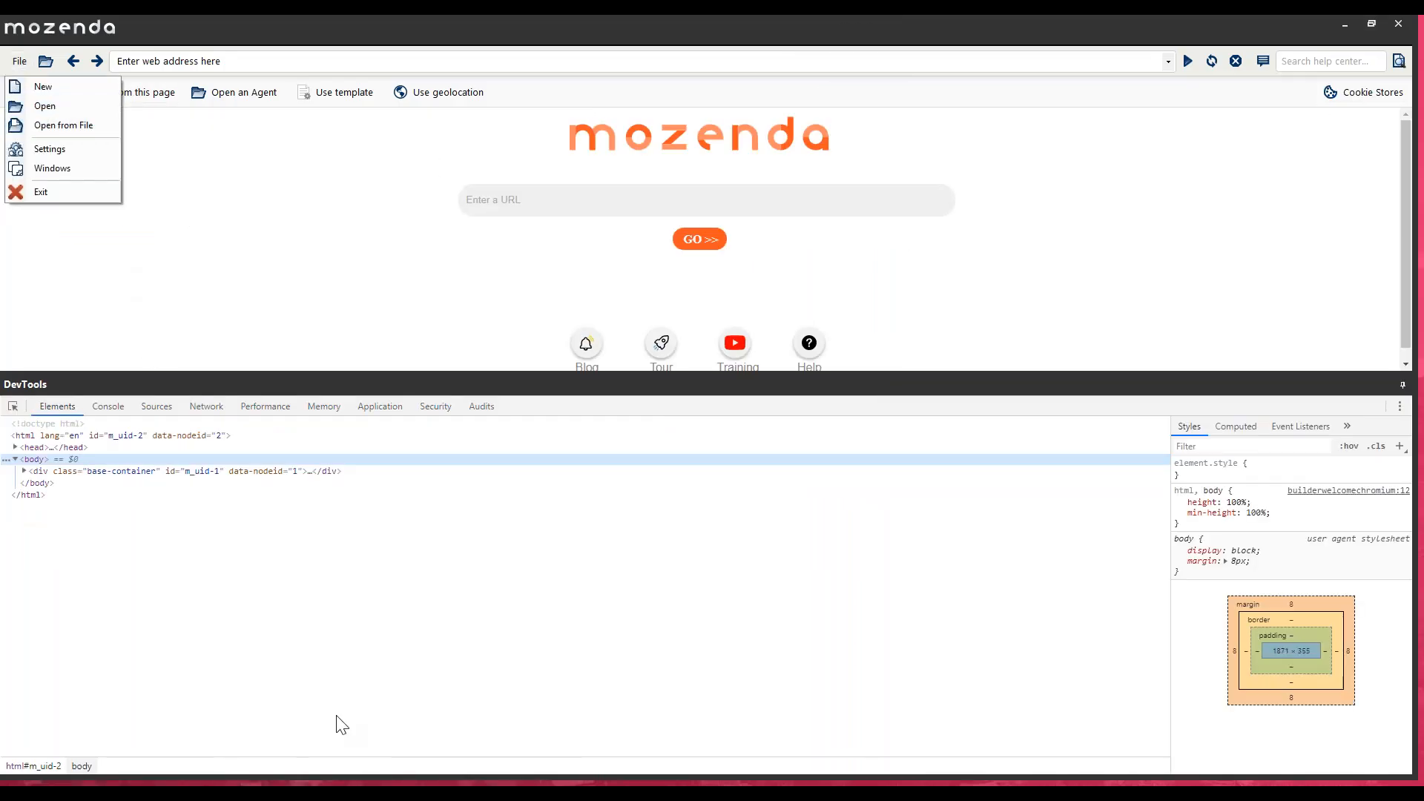
key(alt+Tab)
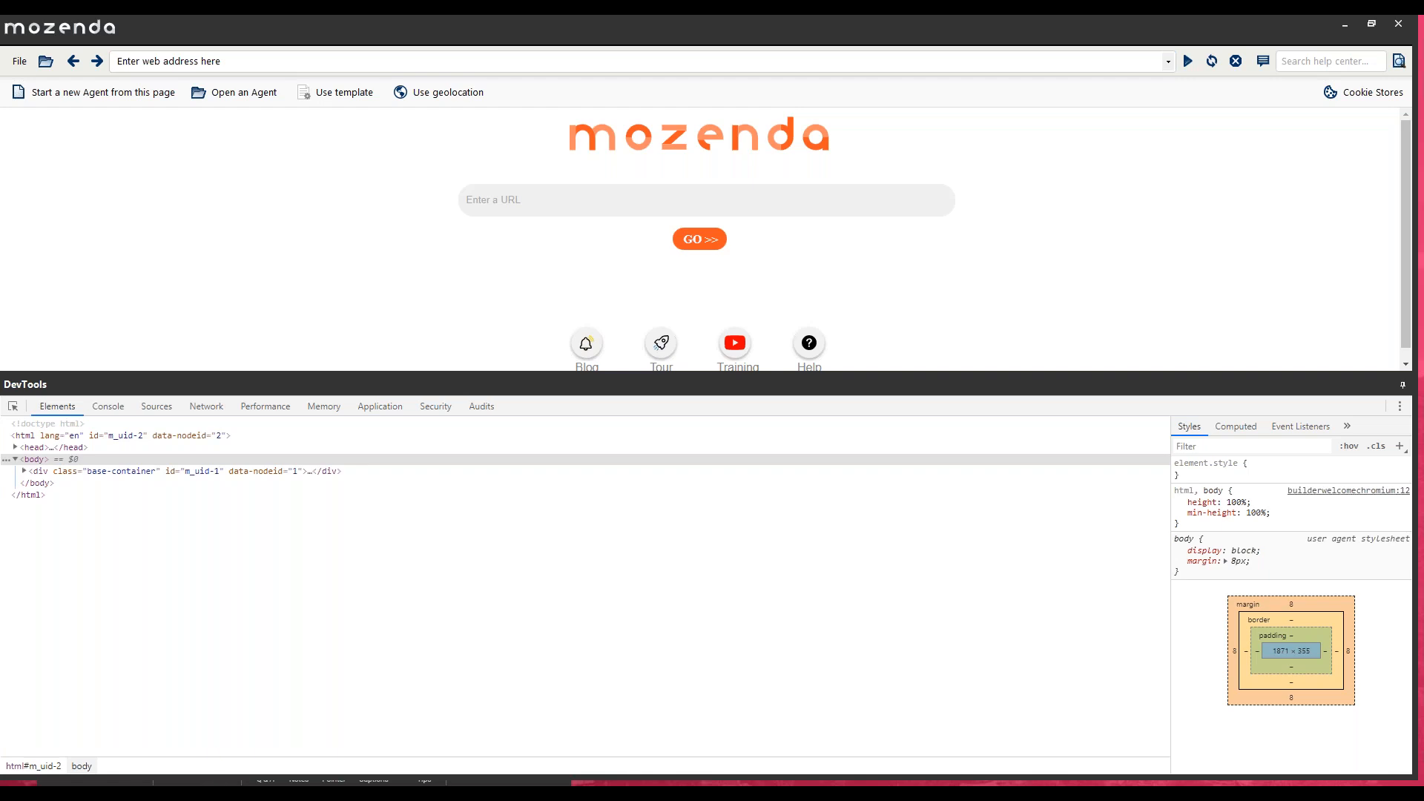
- Switch to the Mozenda web console in the browser and show the template fields of the Plans Template agent group
drag(964, 785, 767, 334)
double_click(767, 335)
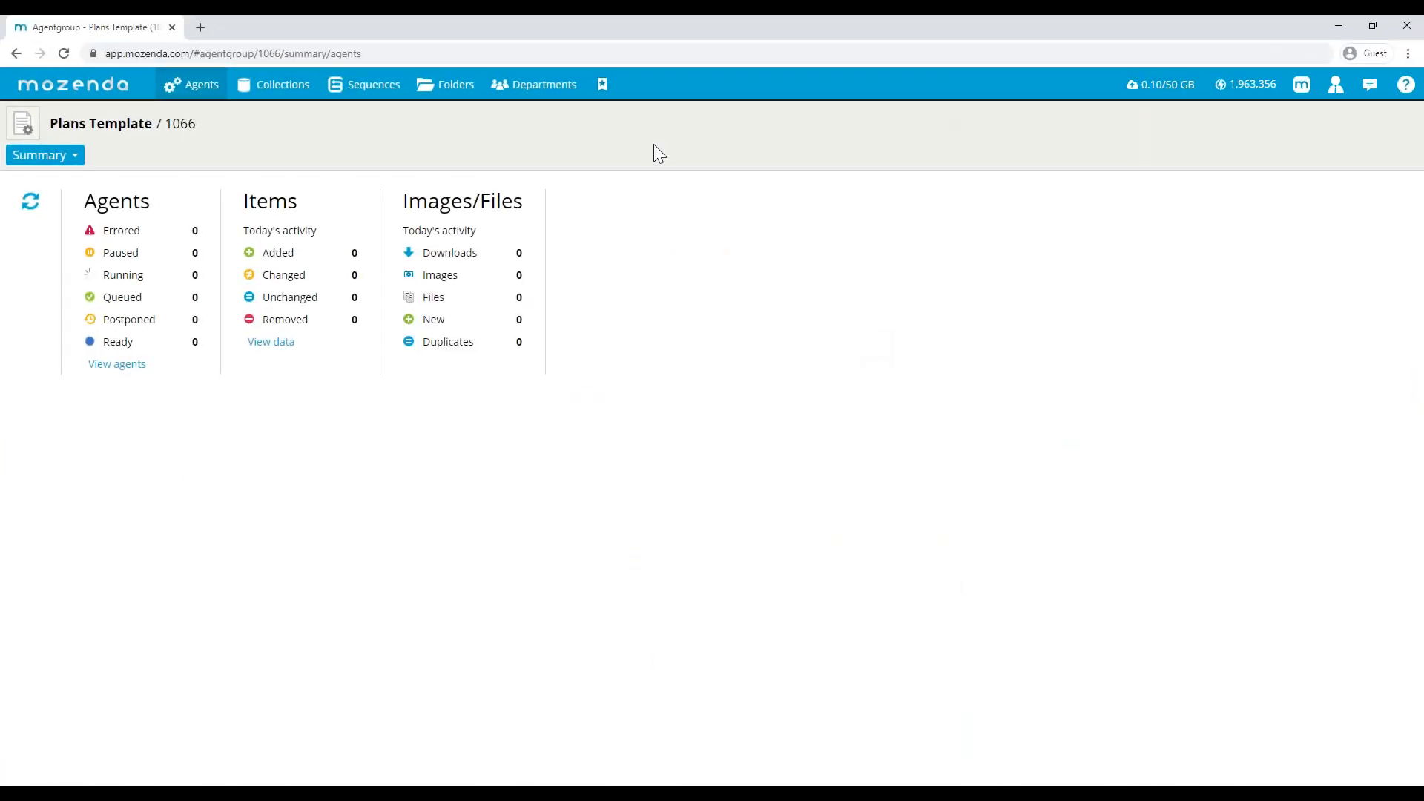
click(47, 160)
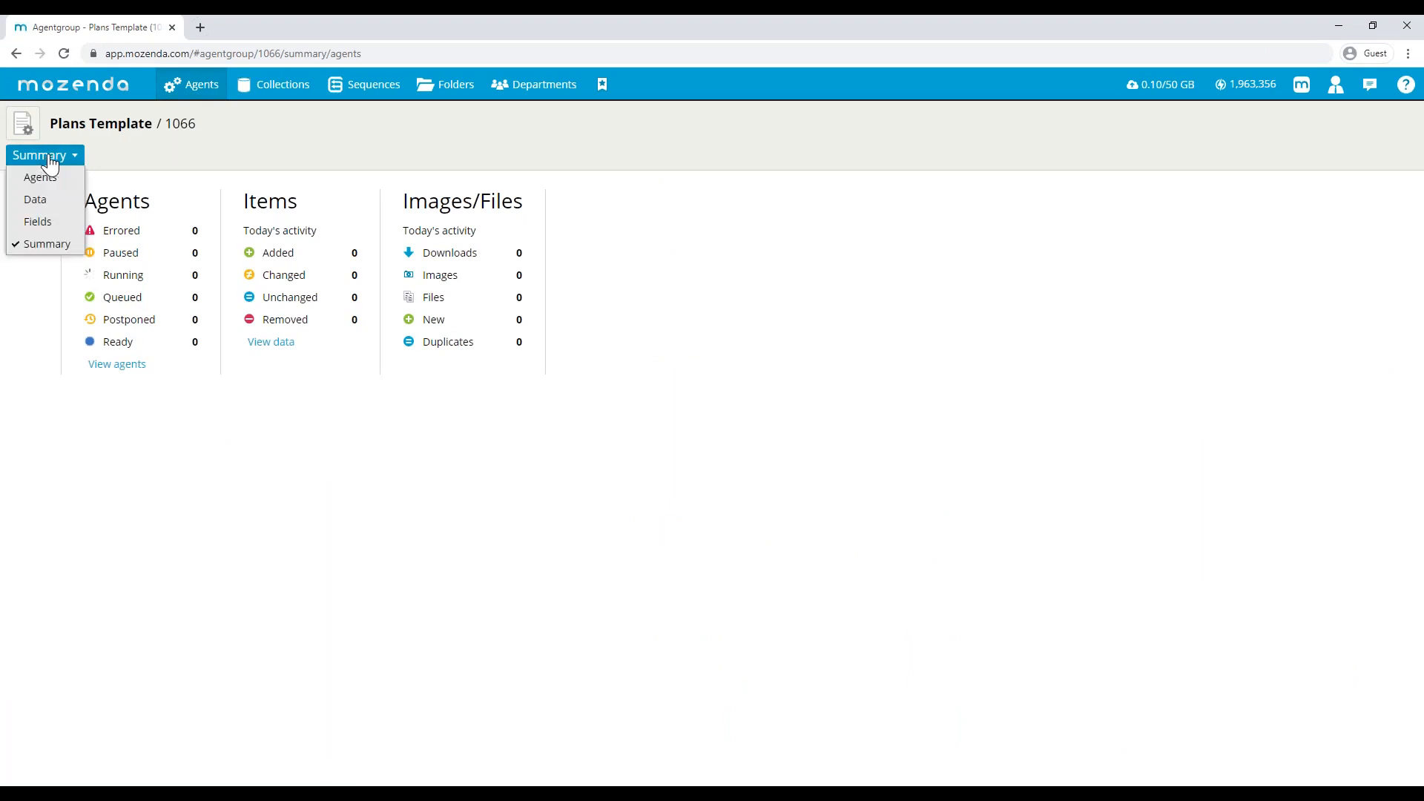
click(178, 93)
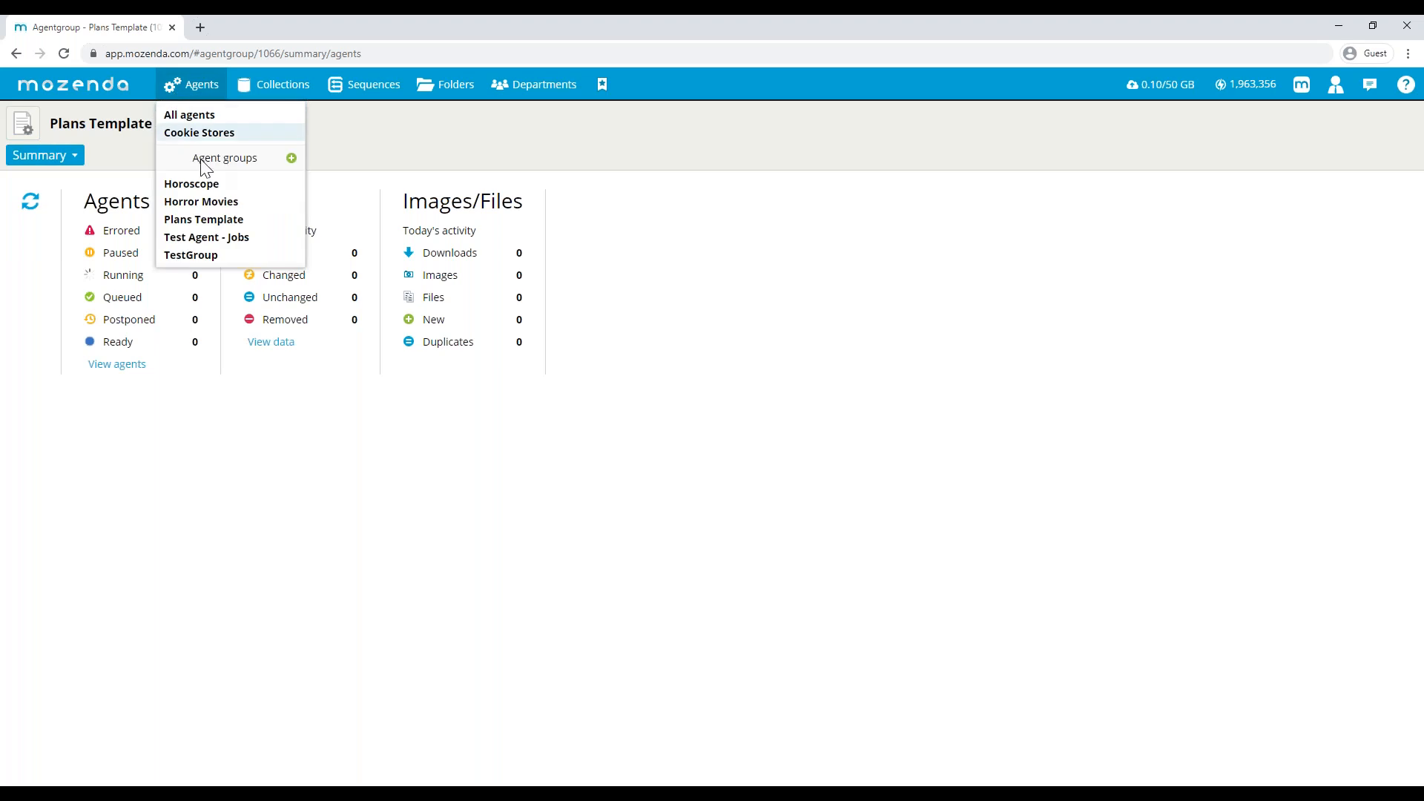
click(196, 220)
click(49, 159)
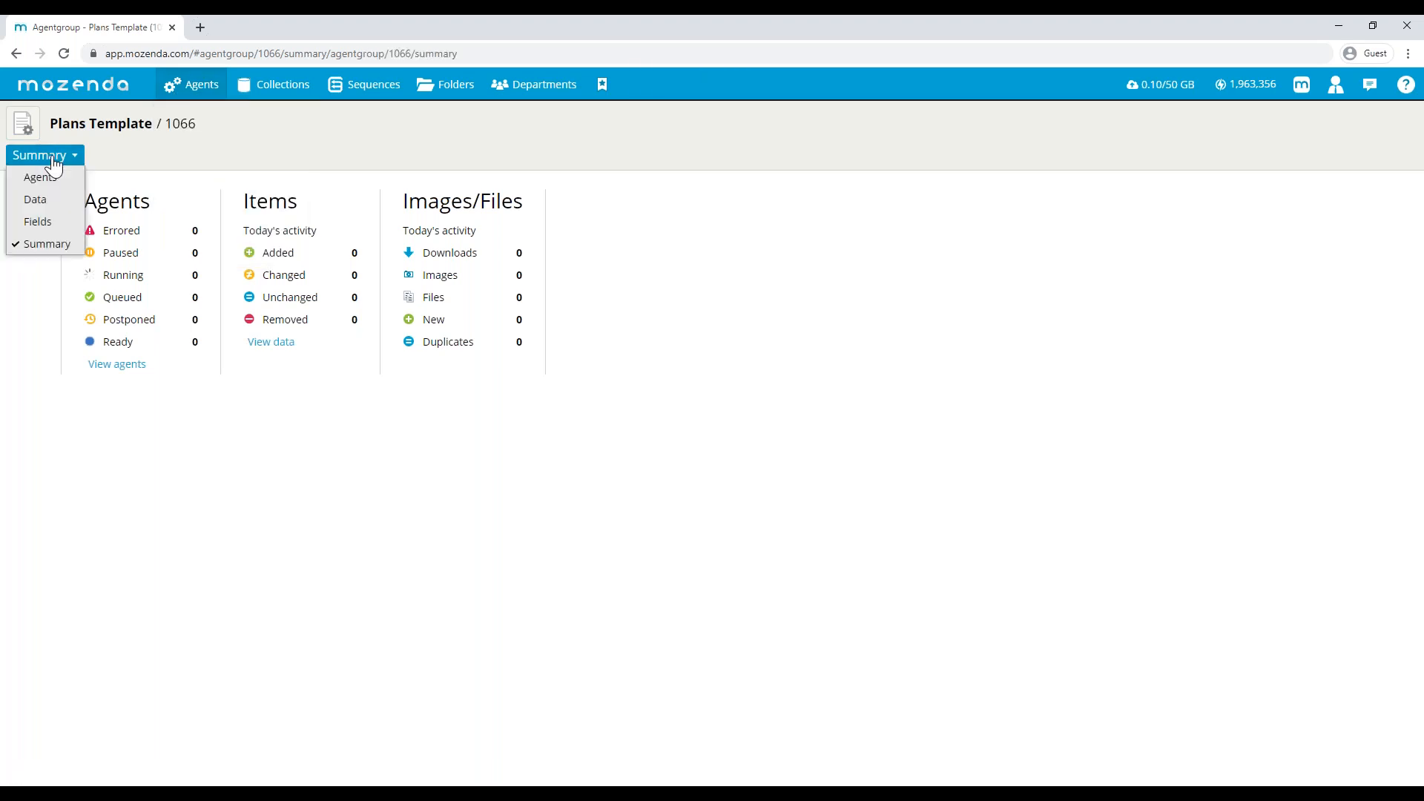
click(39, 226)
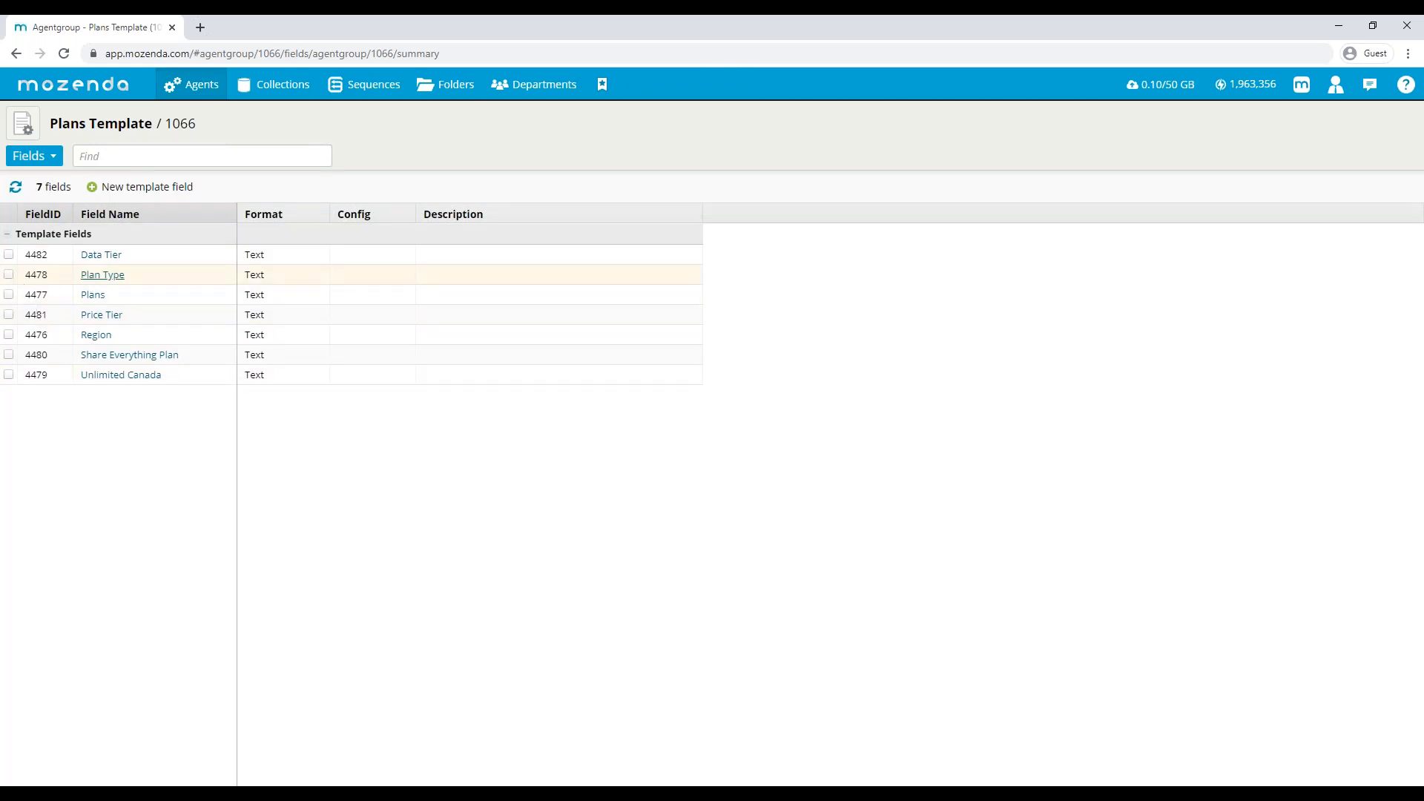
- Turn on watching for changes for the Plan Type template field, save it and confirm the watched field change
click(9, 274)
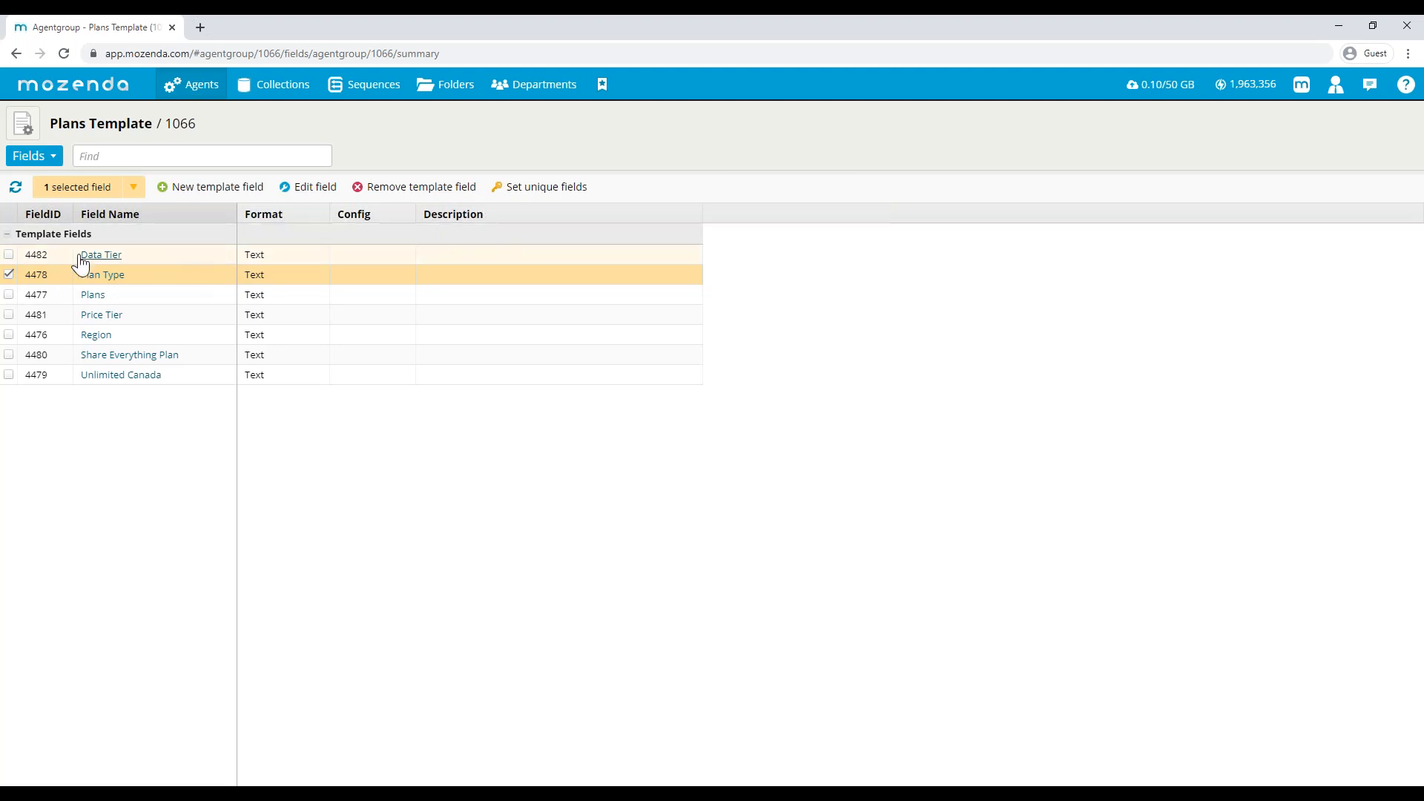
click(8, 276)
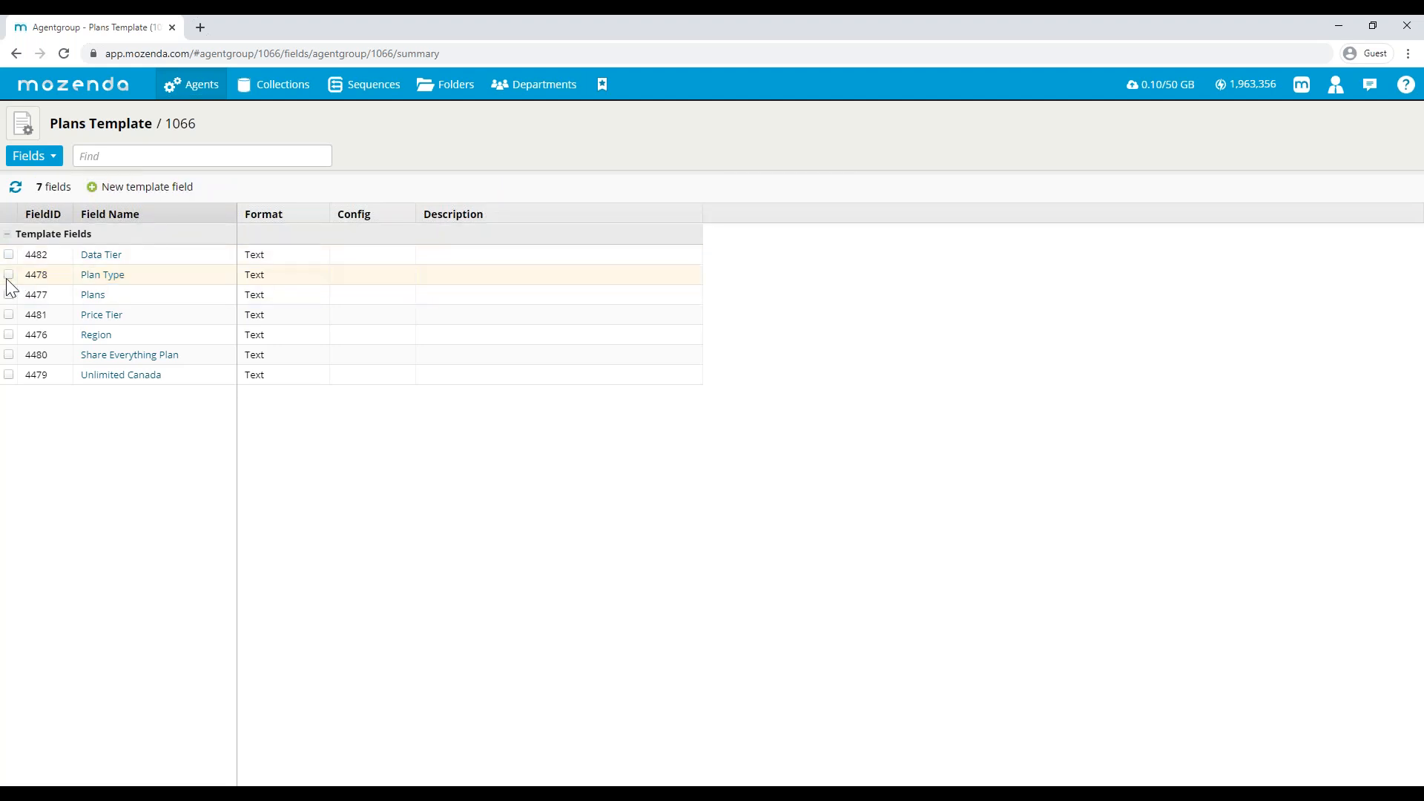
click(93, 276)
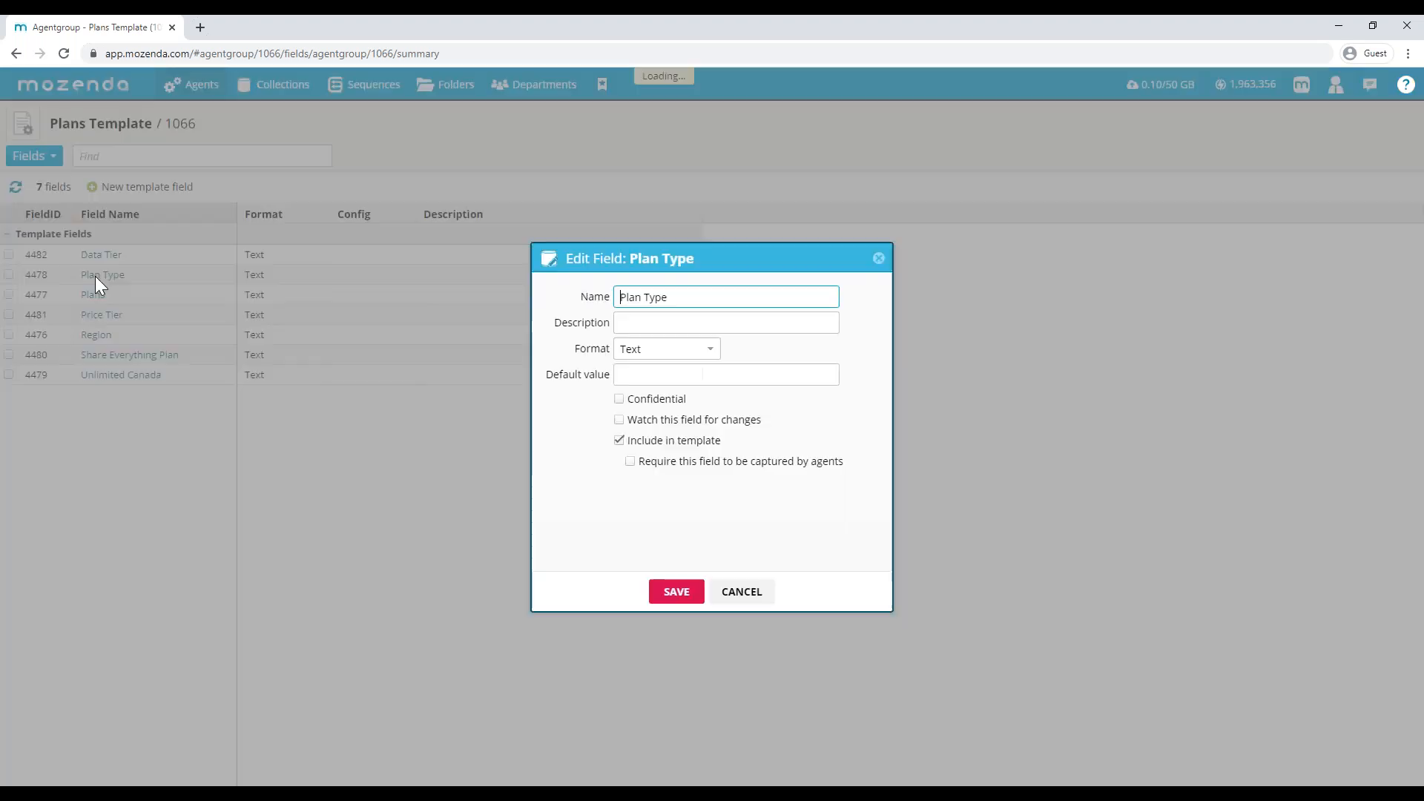
click(630, 421)
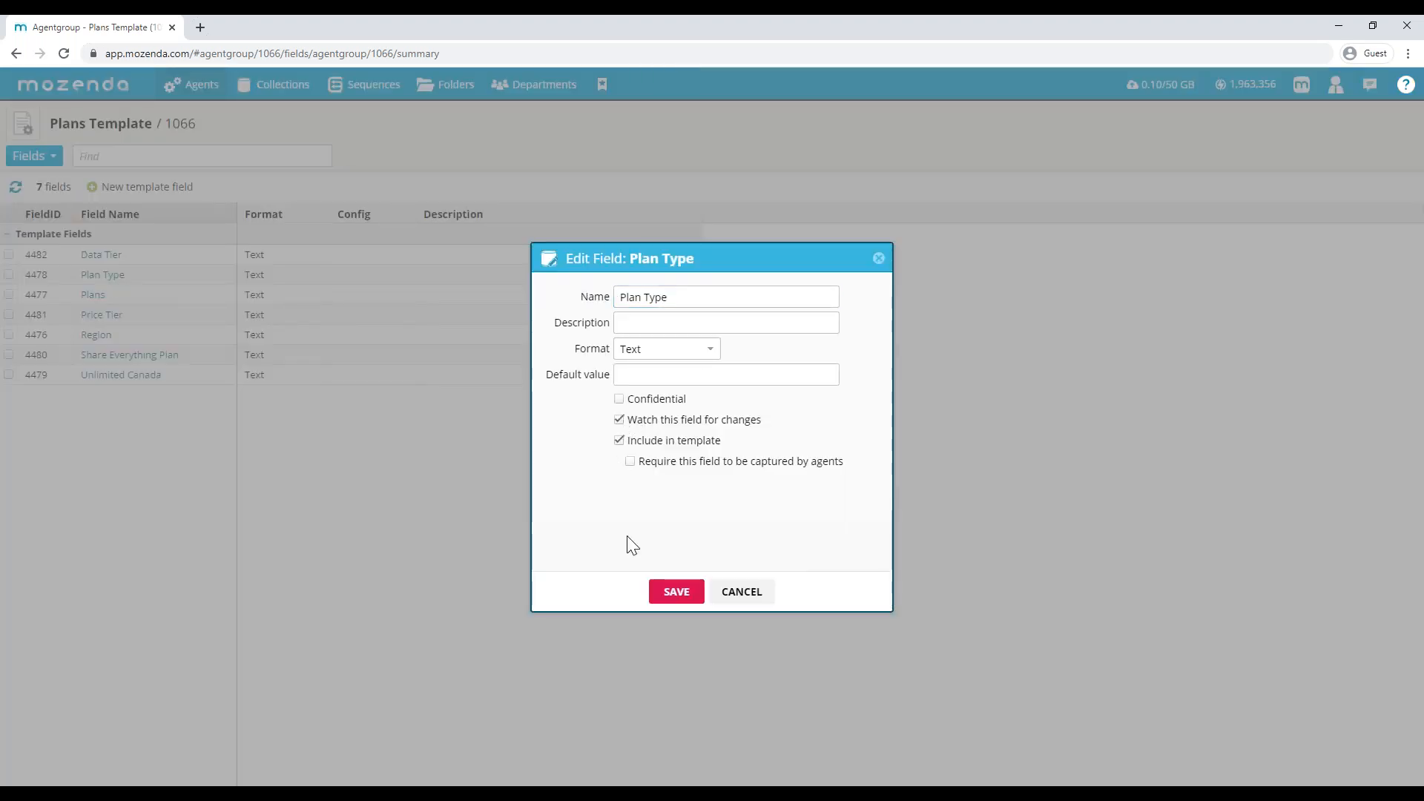
click(672, 592)
click(659, 462)
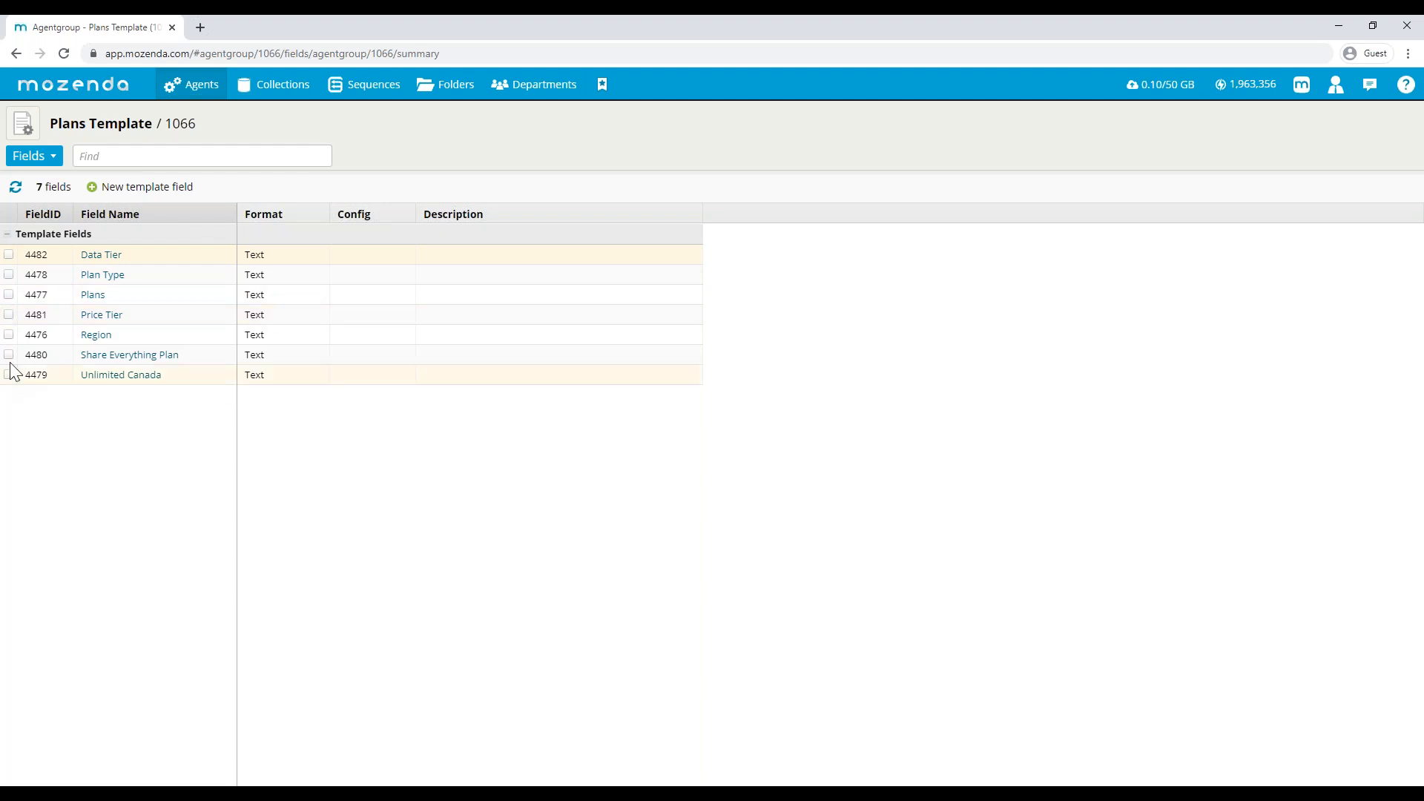
- Set Plan Type as the unique field of the Plans Template group, confirm the change and refresh the field list
click(9, 275)
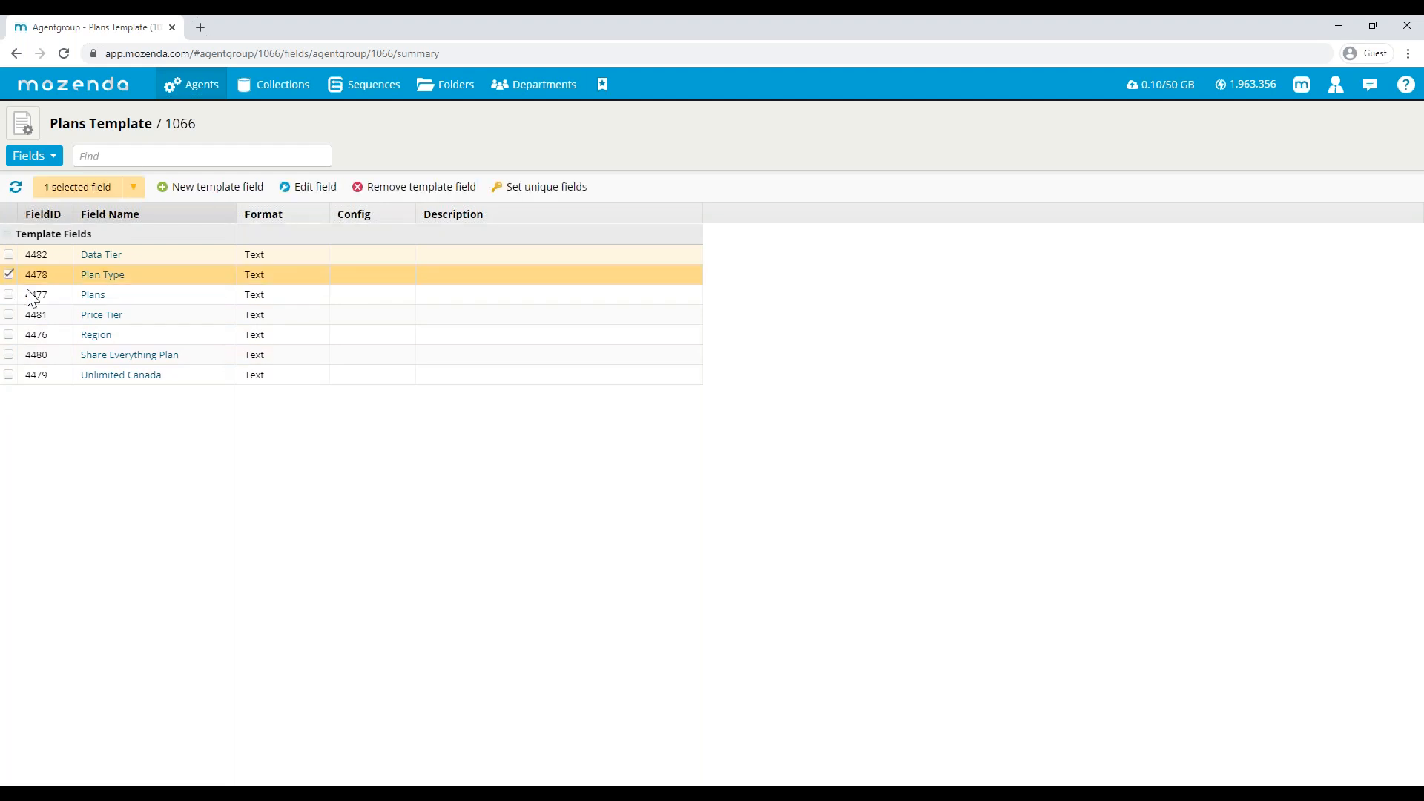
click(515, 190)
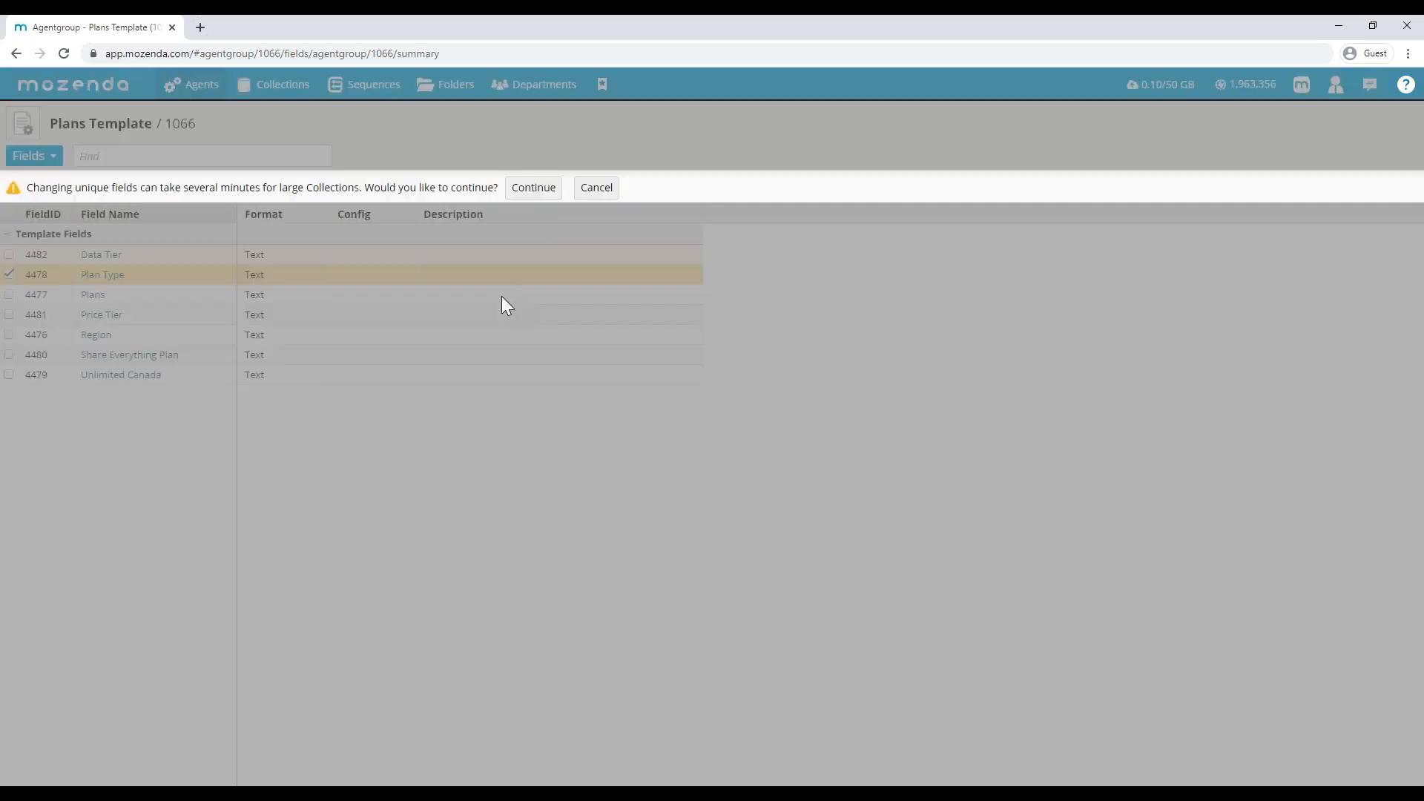
click(534, 189)
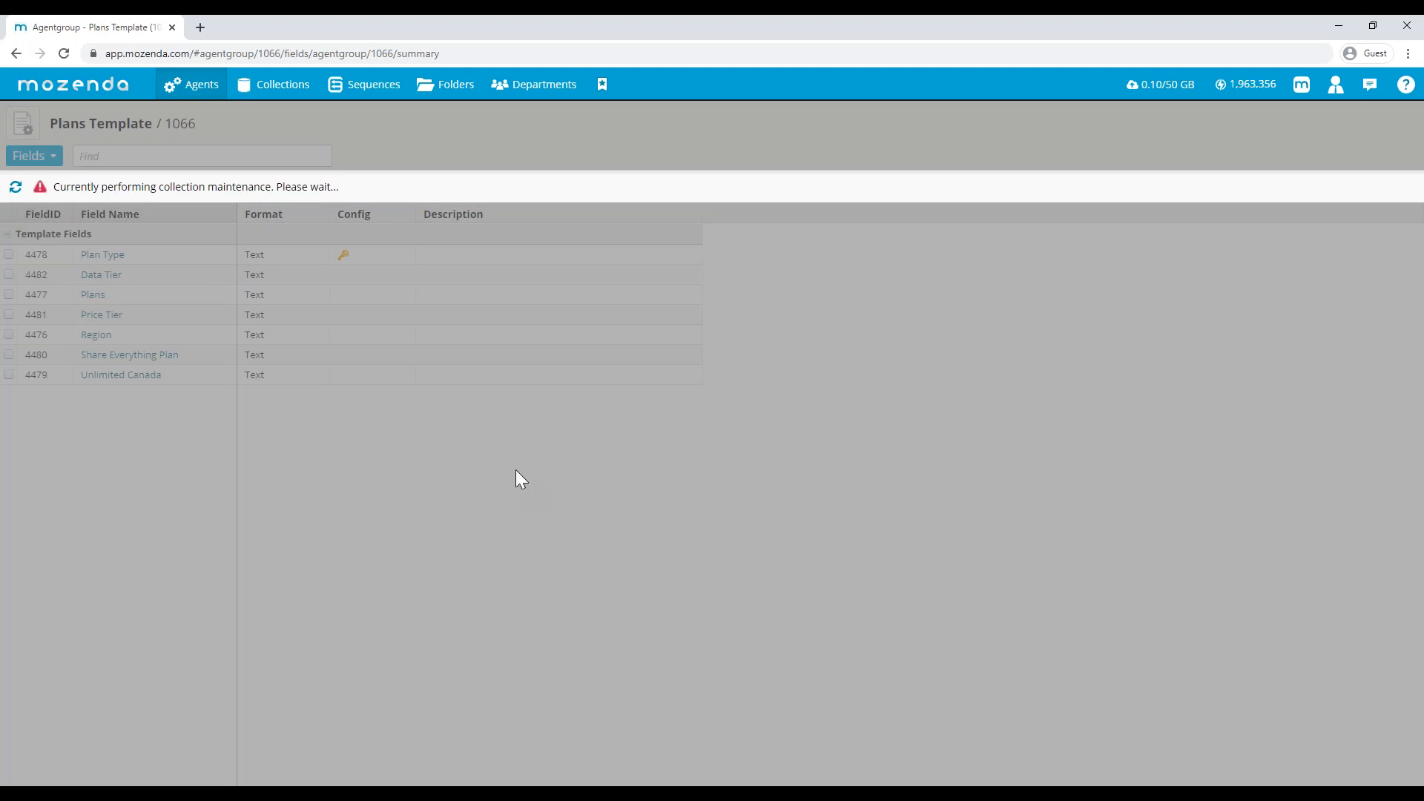
click(15, 190)
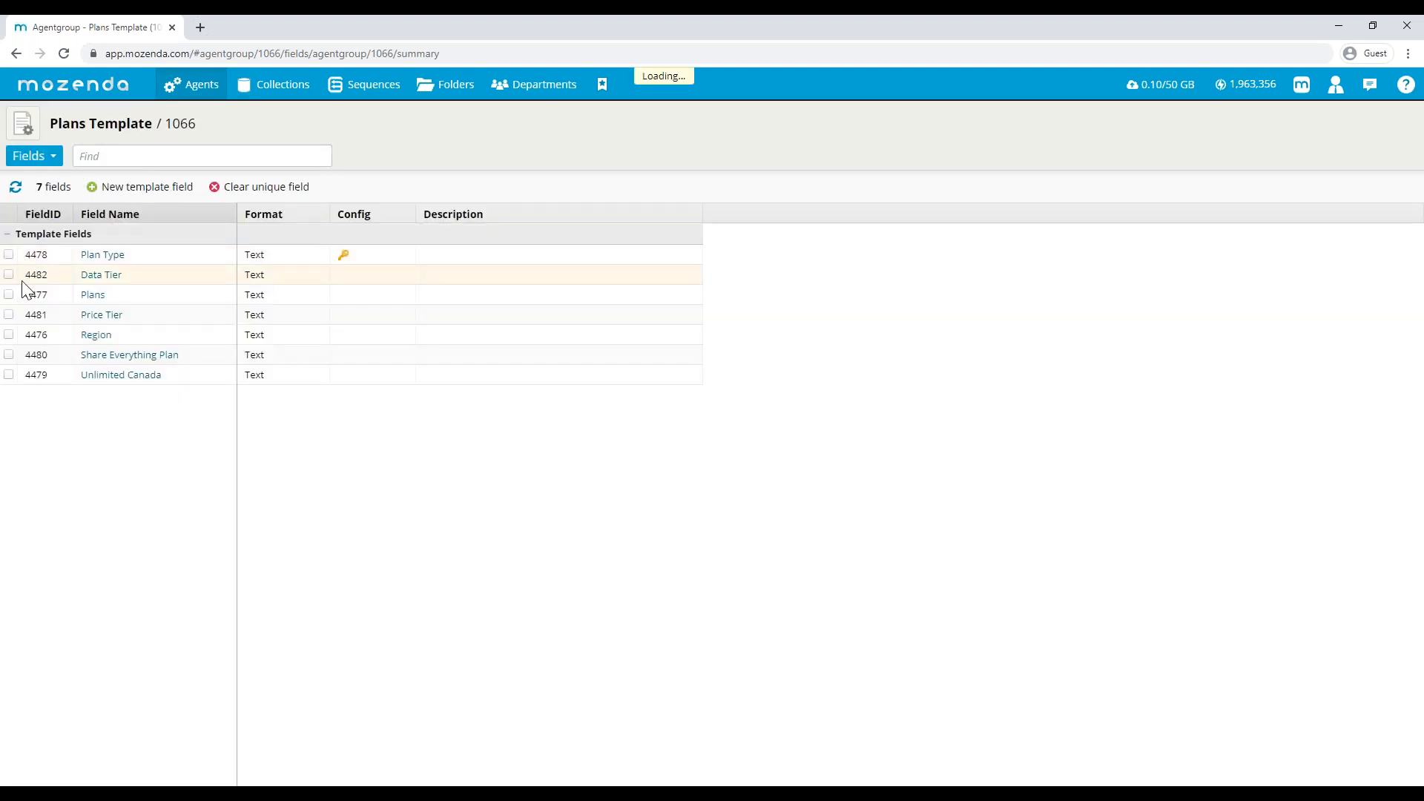
- Try to turn on watching for changes for the Price Tier template field, and cancel the edit
click(98, 317)
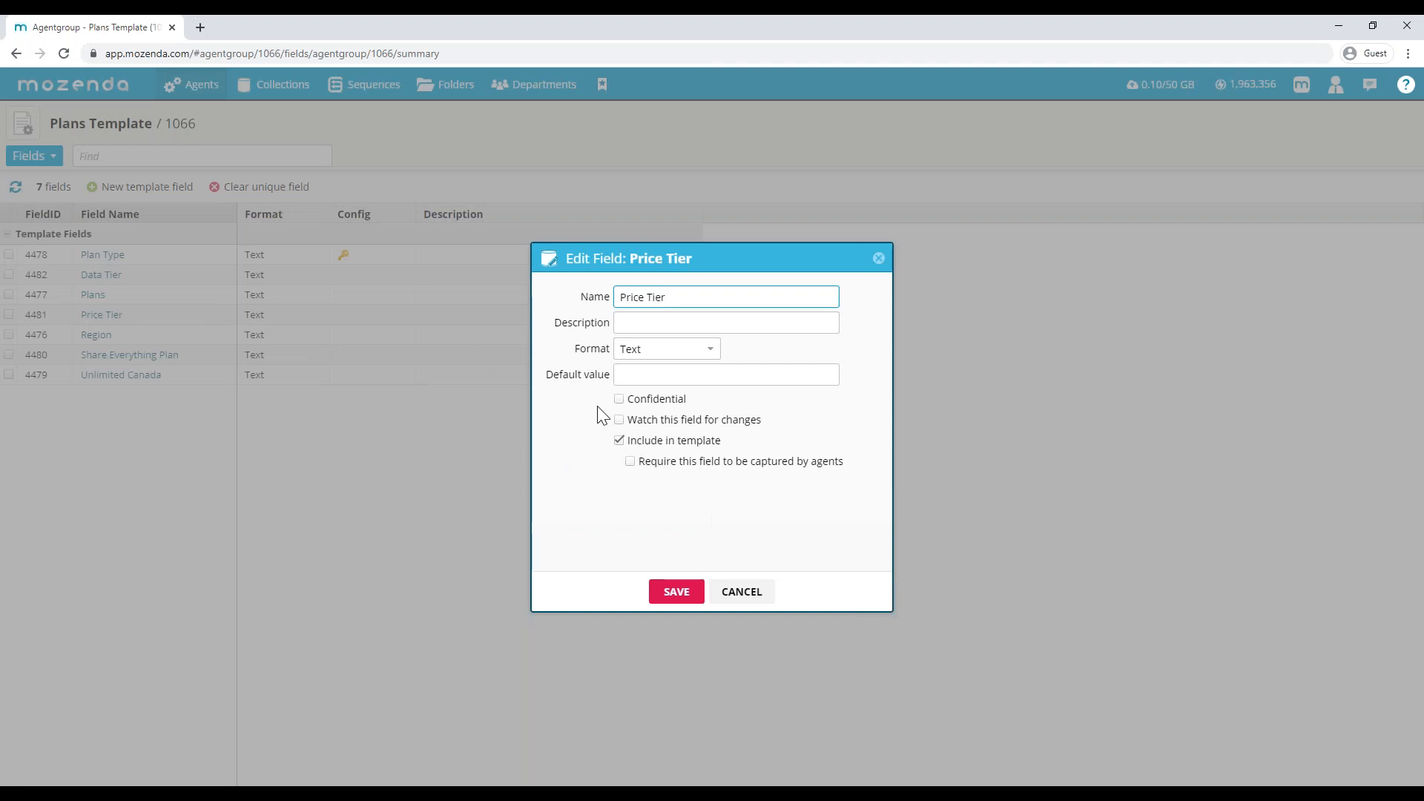
click(676, 591)
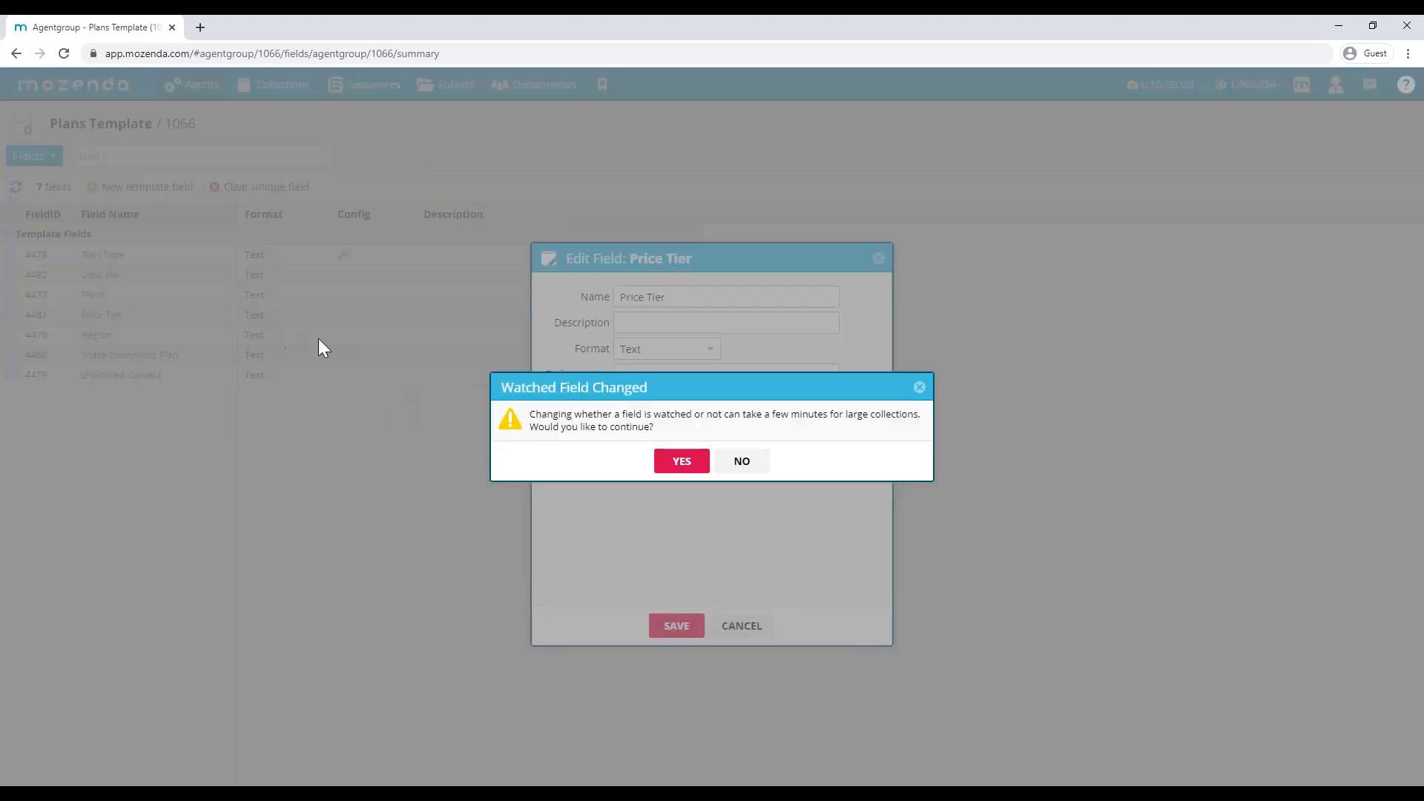
click(677, 462)
click(676, 626)
click(677, 460)
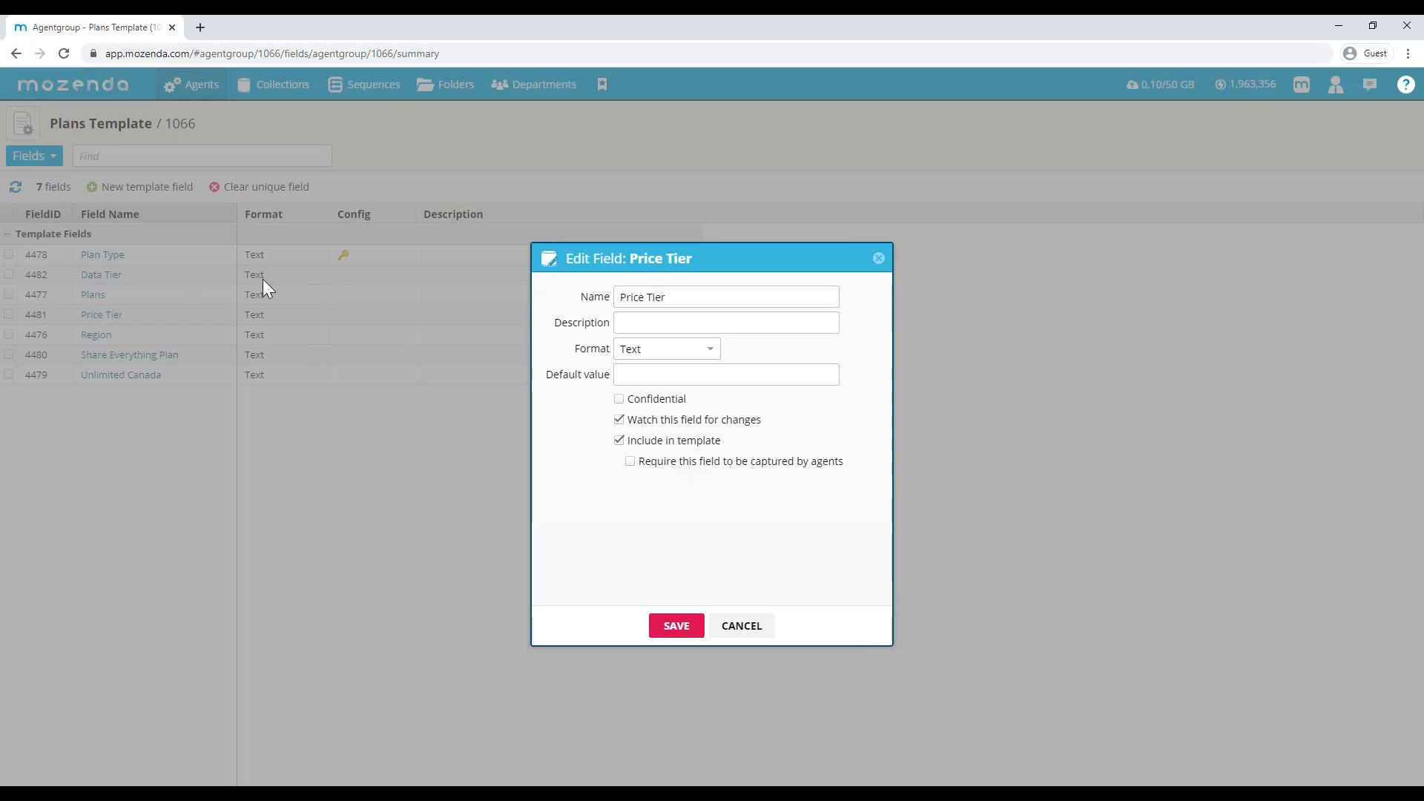
click(764, 627)
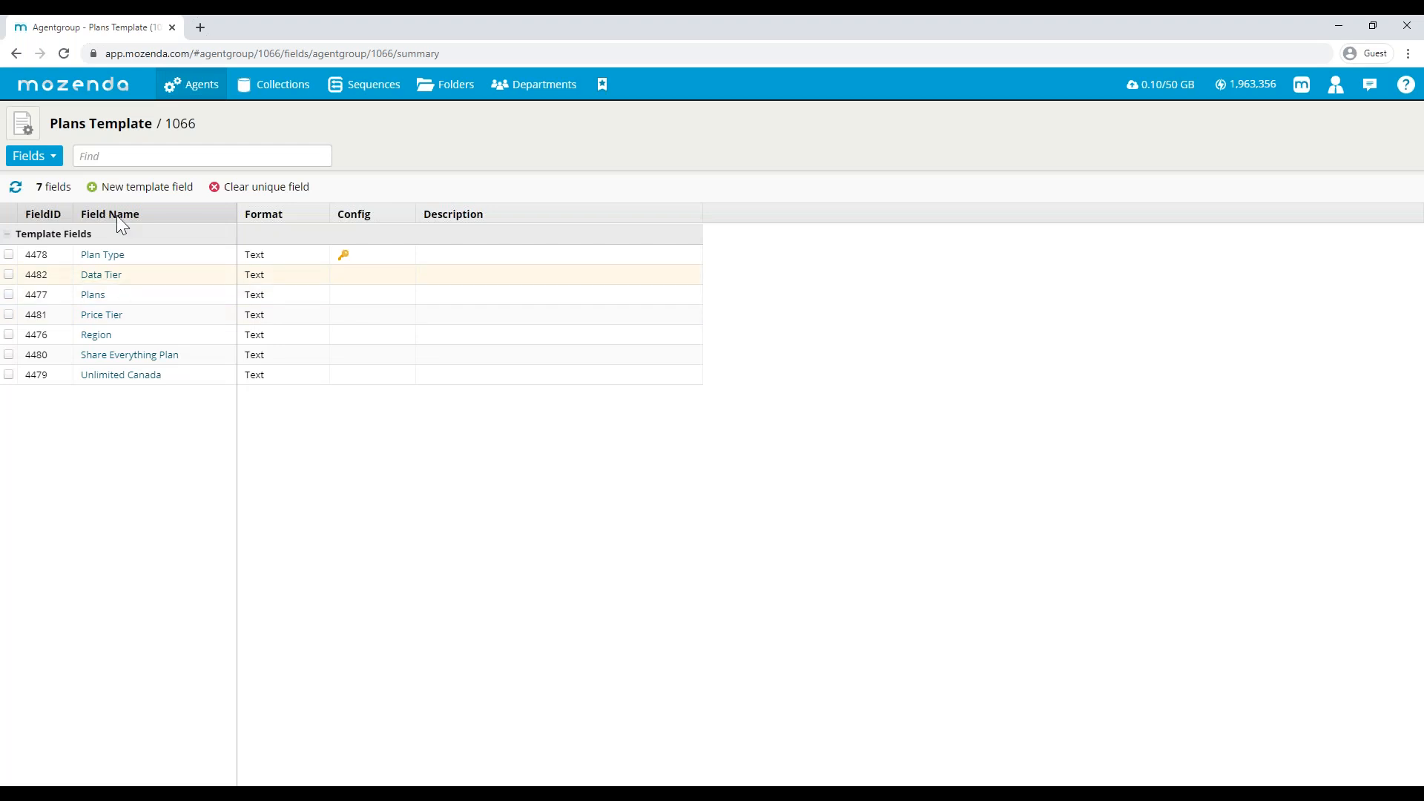
- List all agents in the All Agents - Copy view and clear the jazz search filter
click(179, 87)
click(189, 111)
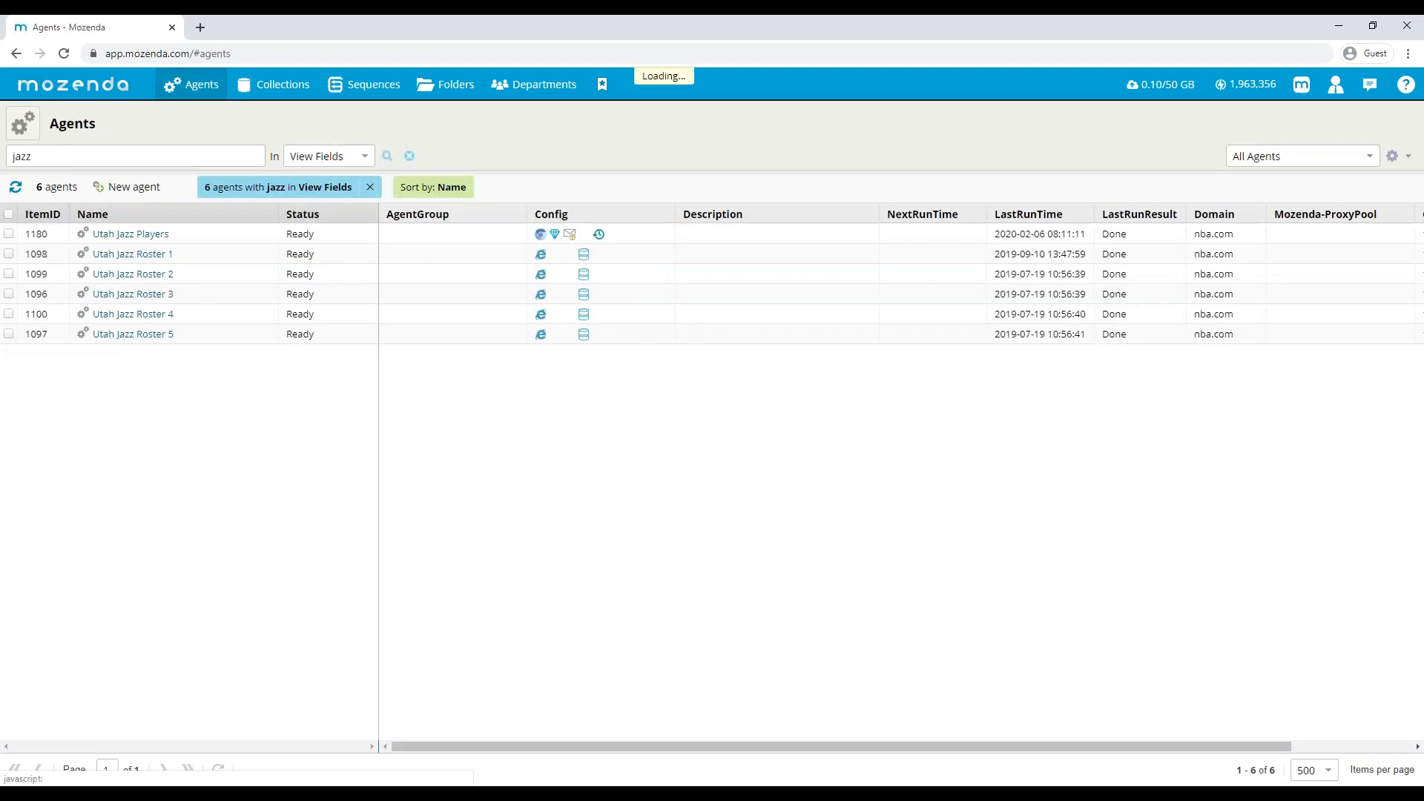
click(1310, 157)
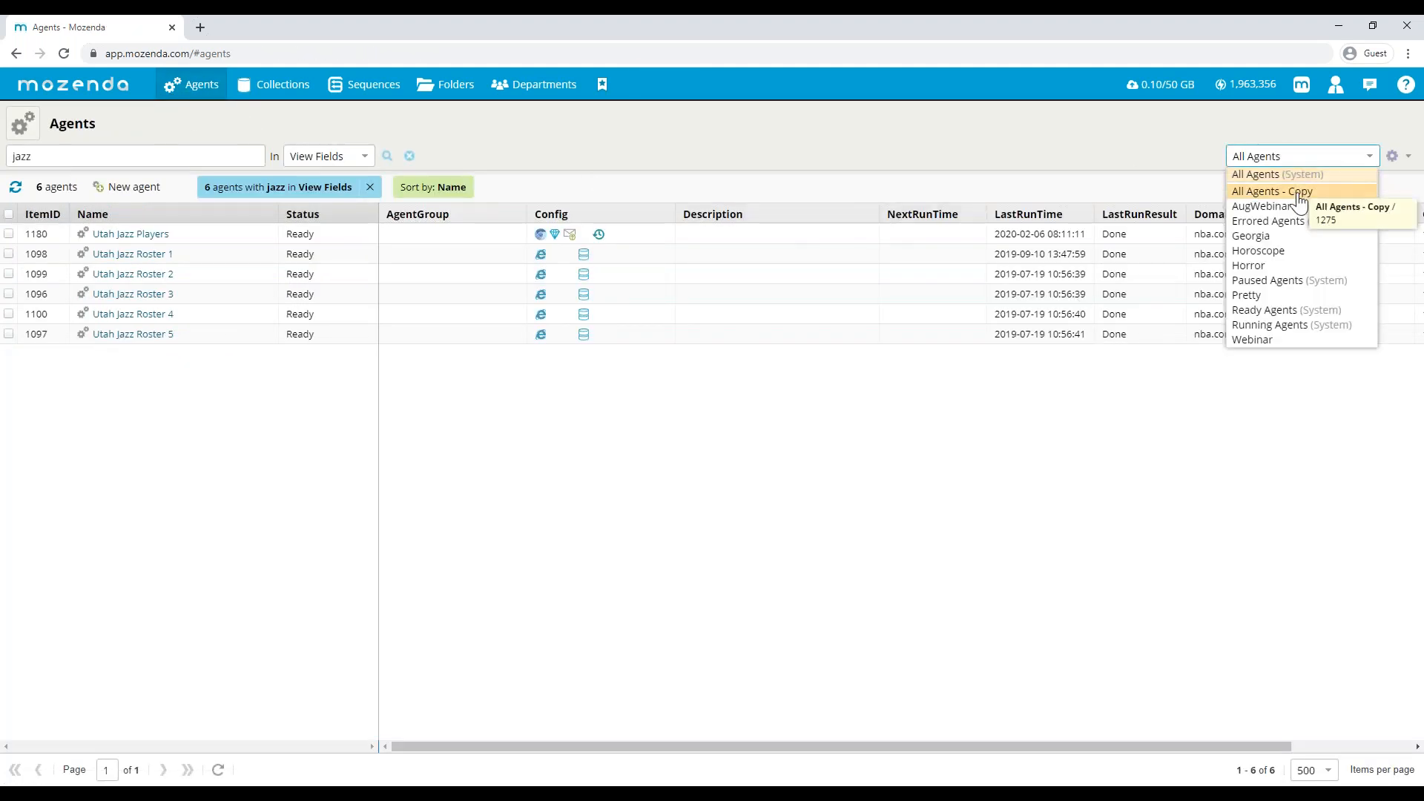
click(1299, 197)
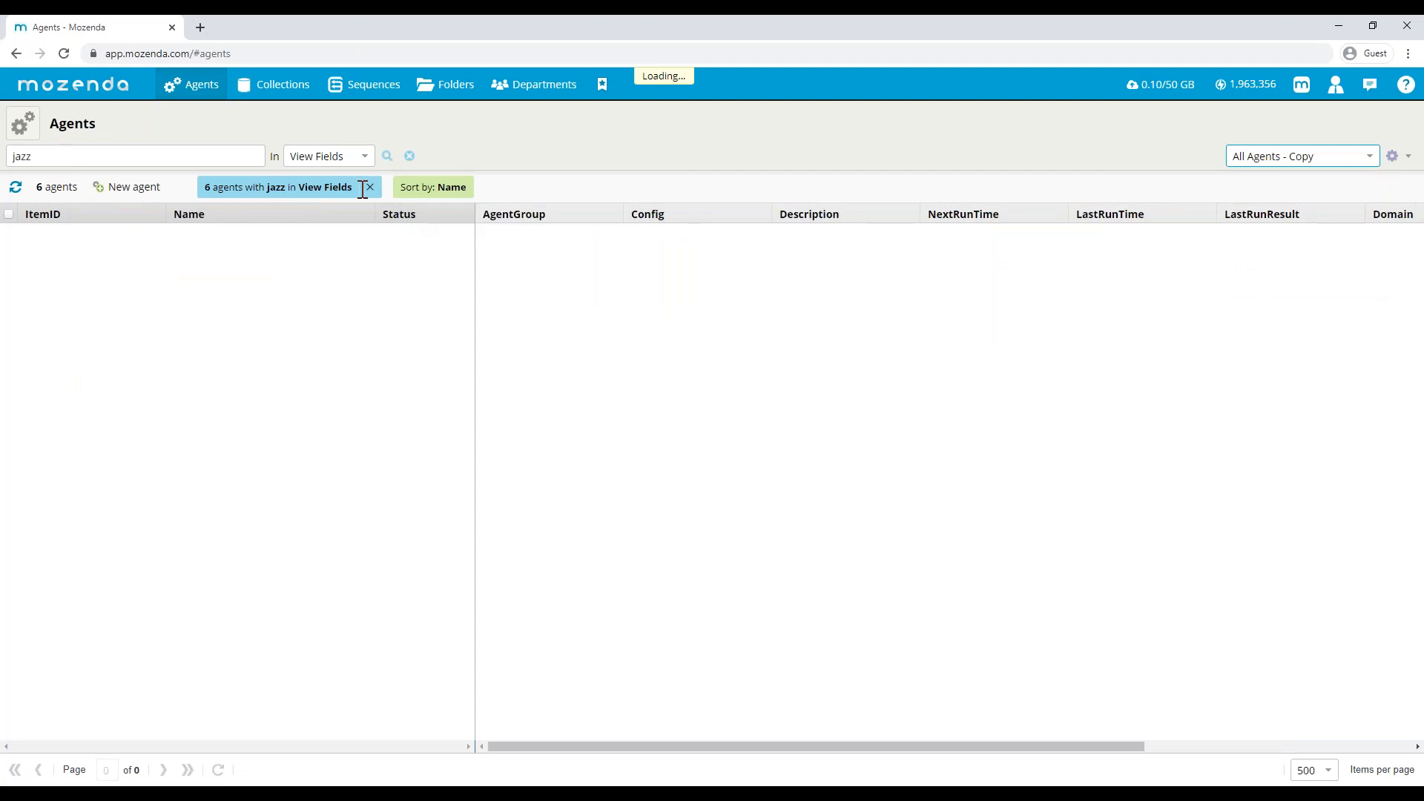
click(409, 187)
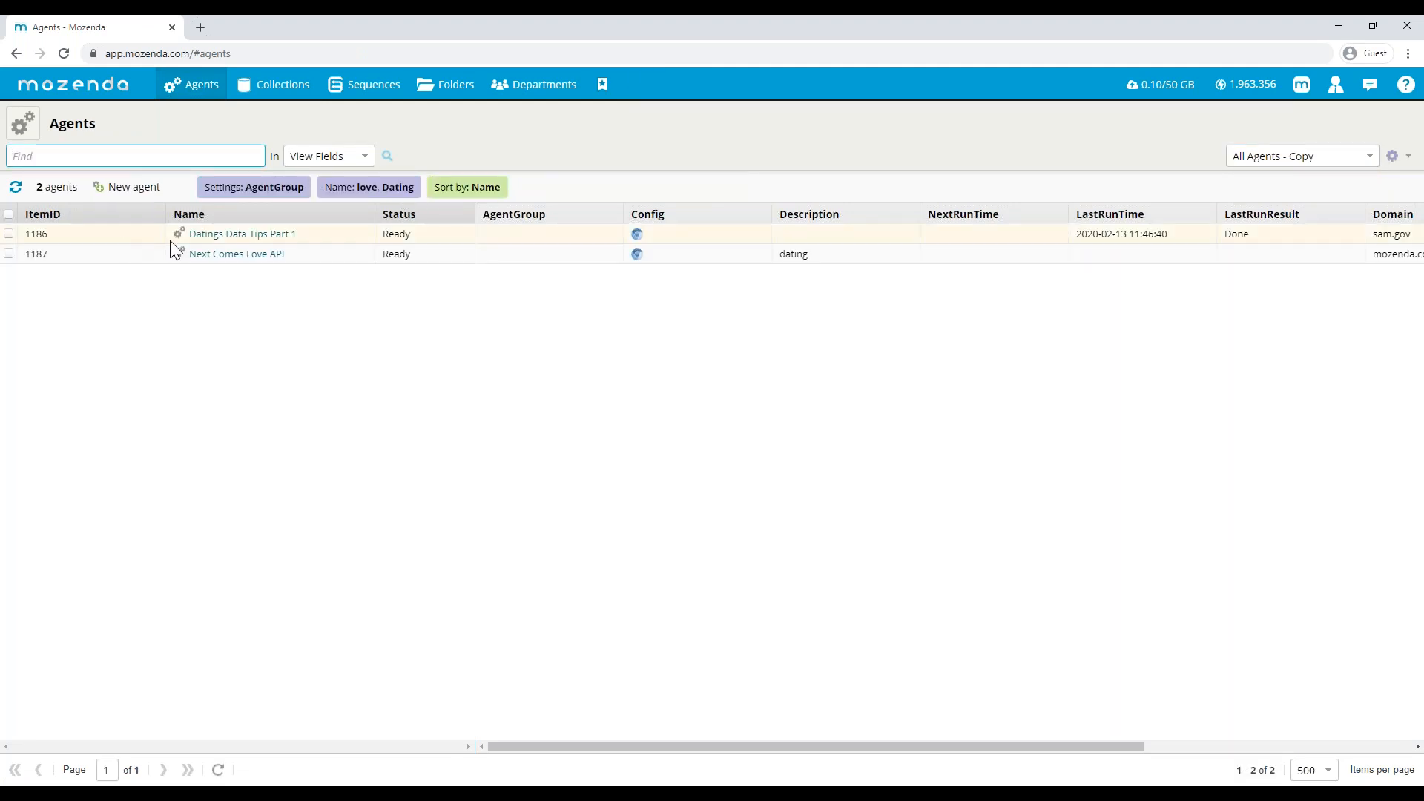
- Open the Datings Data Tips Part 1 agent and enable Store item history in its harvesting settings
click(227, 238)
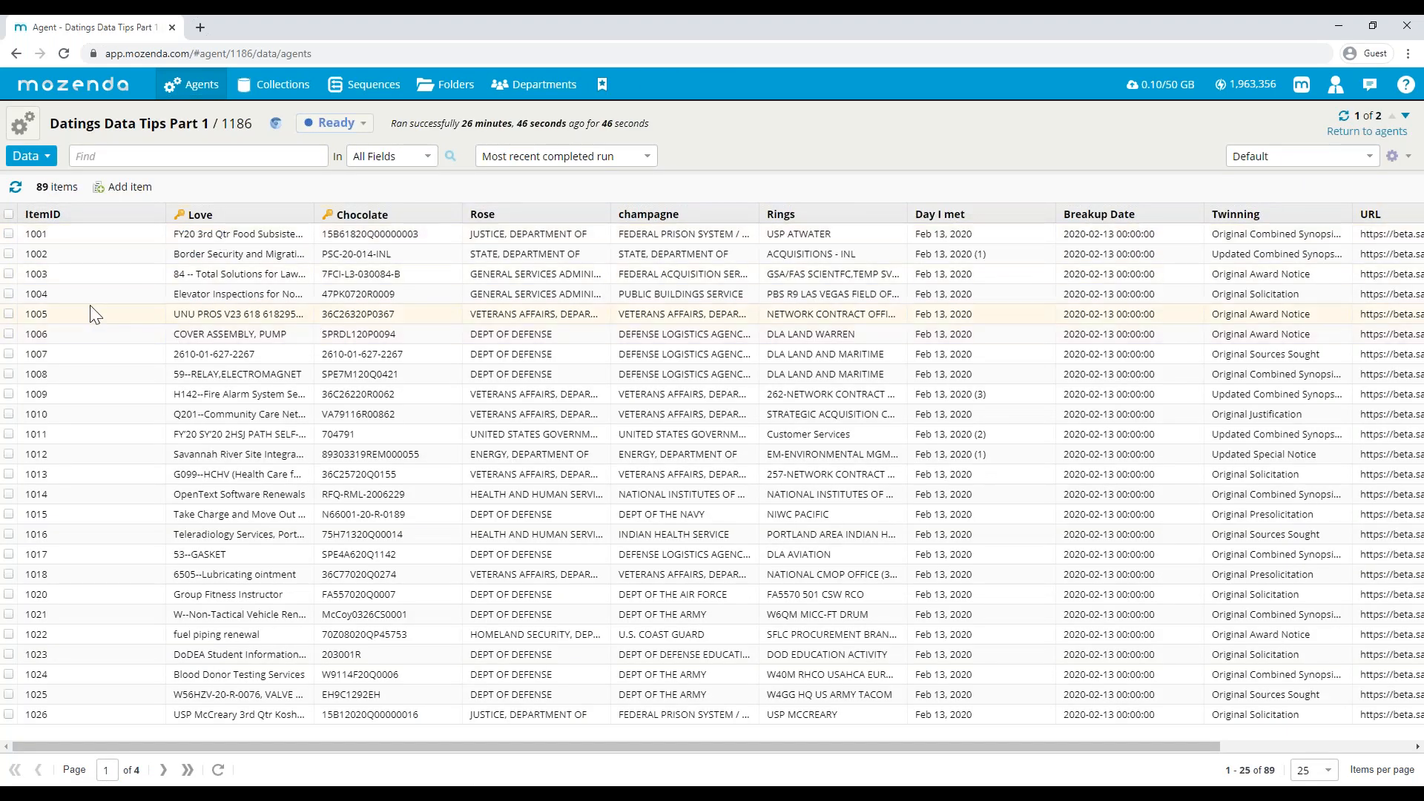
click(39, 158)
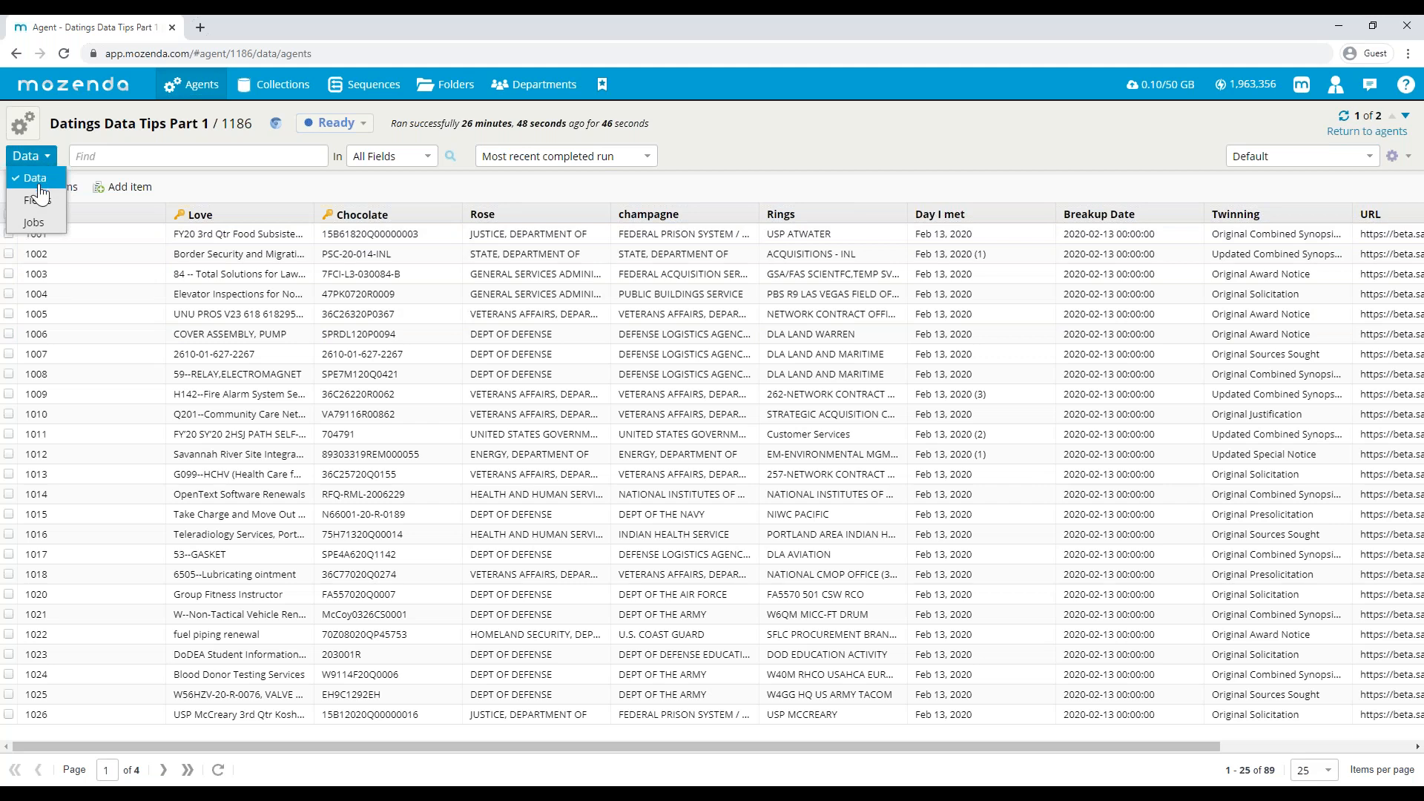
click(30, 132)
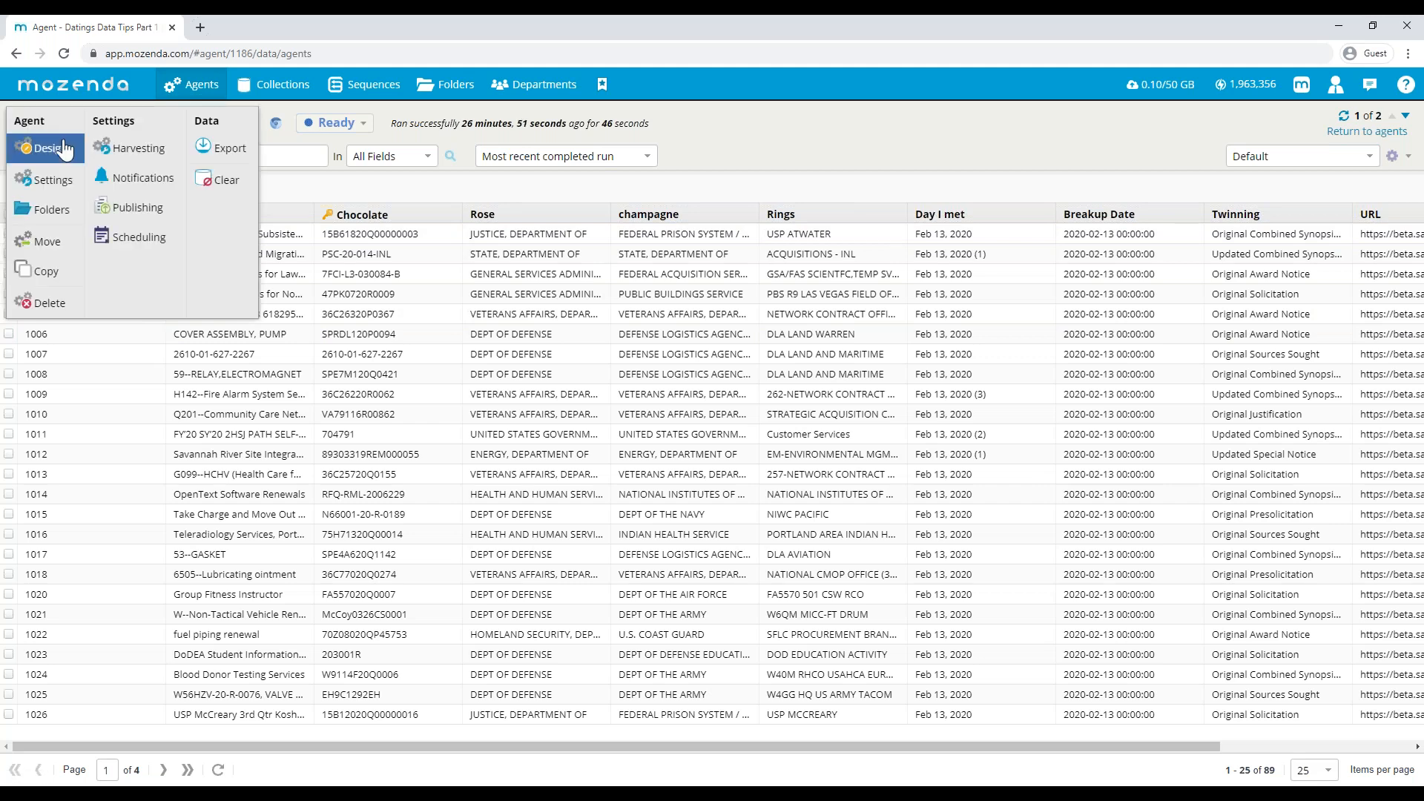
click(128, 152)
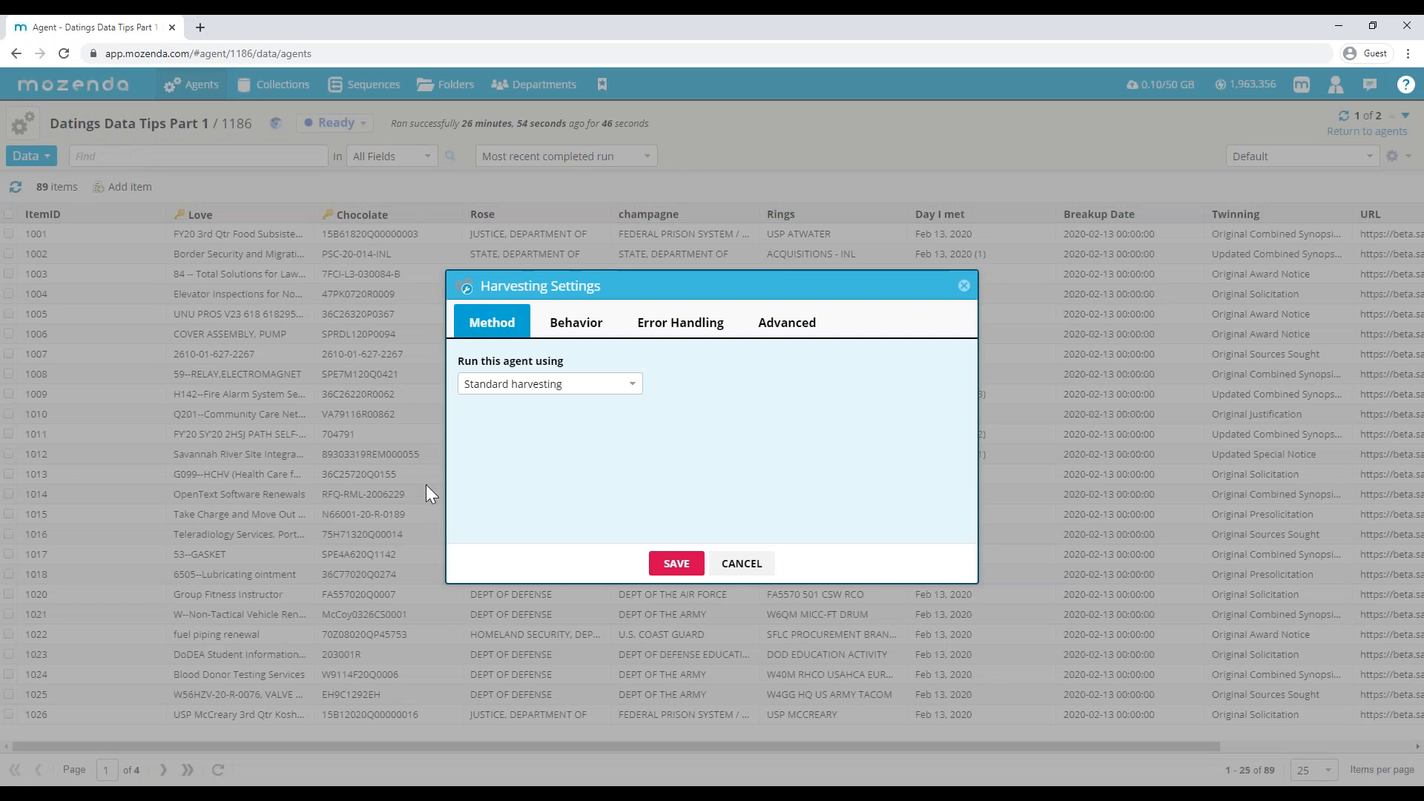
click(574, 327)
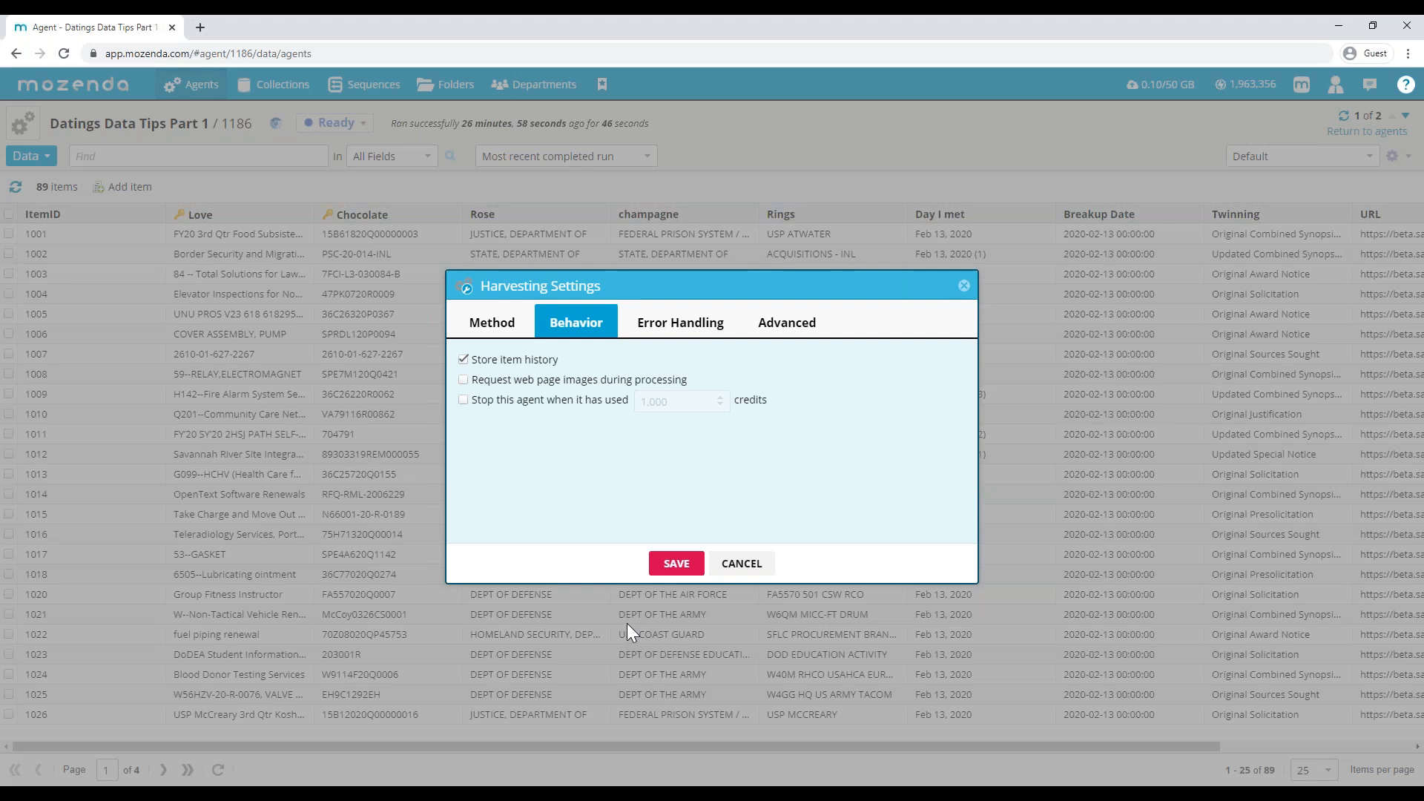
click(693, 573)
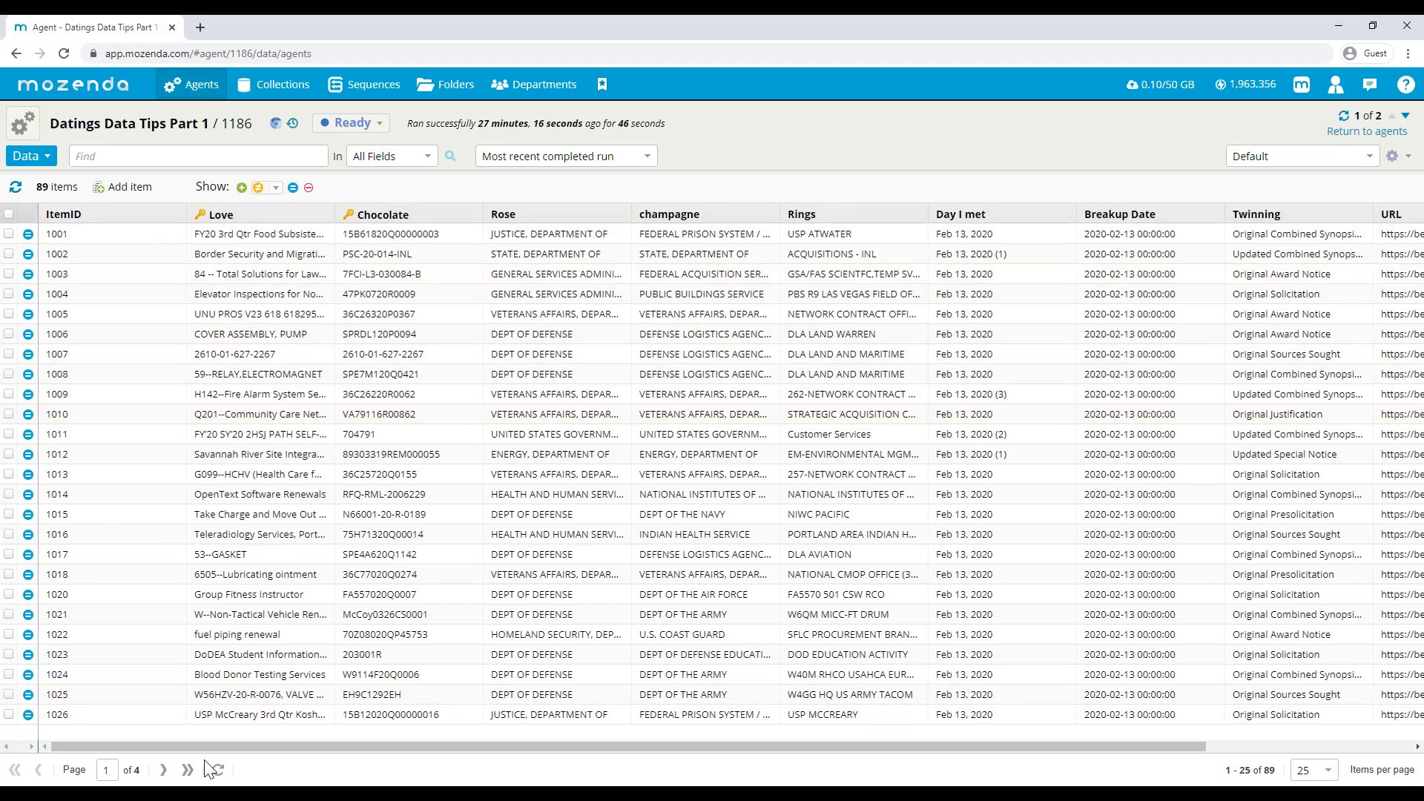
- Check the last page of the agent's most recent results and return to the first page
click(189, 773)
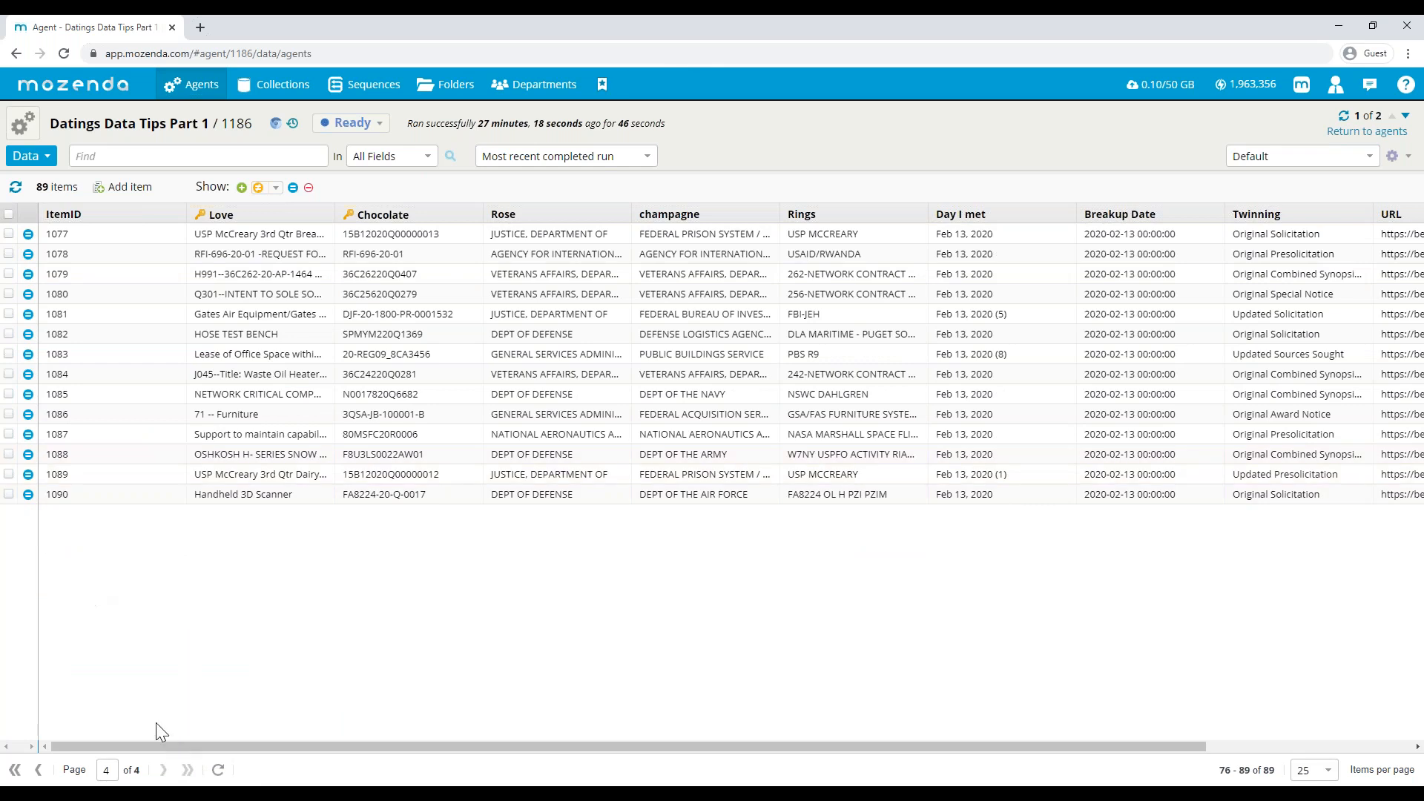
click(40, 772)
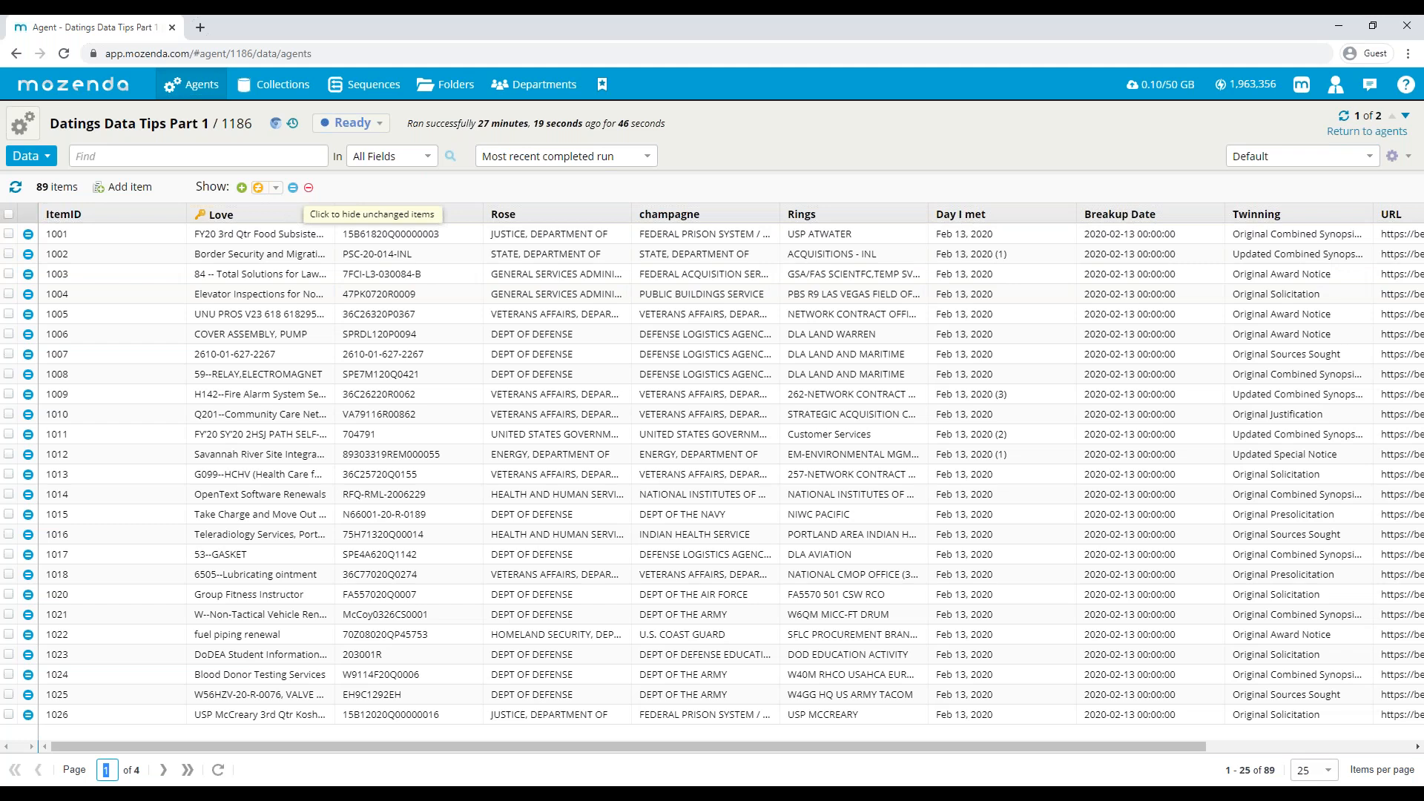
- Open the agent's field list, turn on watching for changes for the Breakup Date field and confirm the change
click(30, 155)
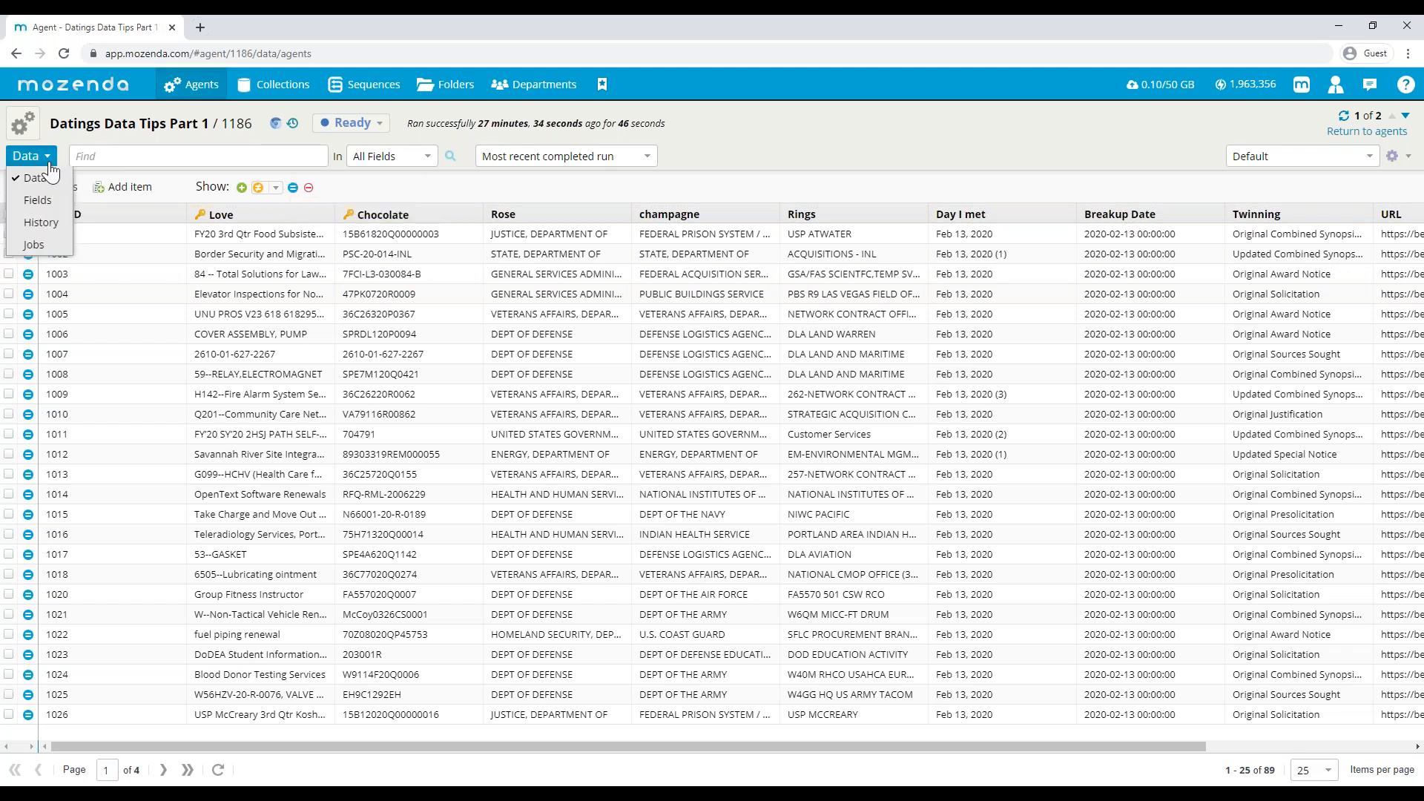
click(46, 204)
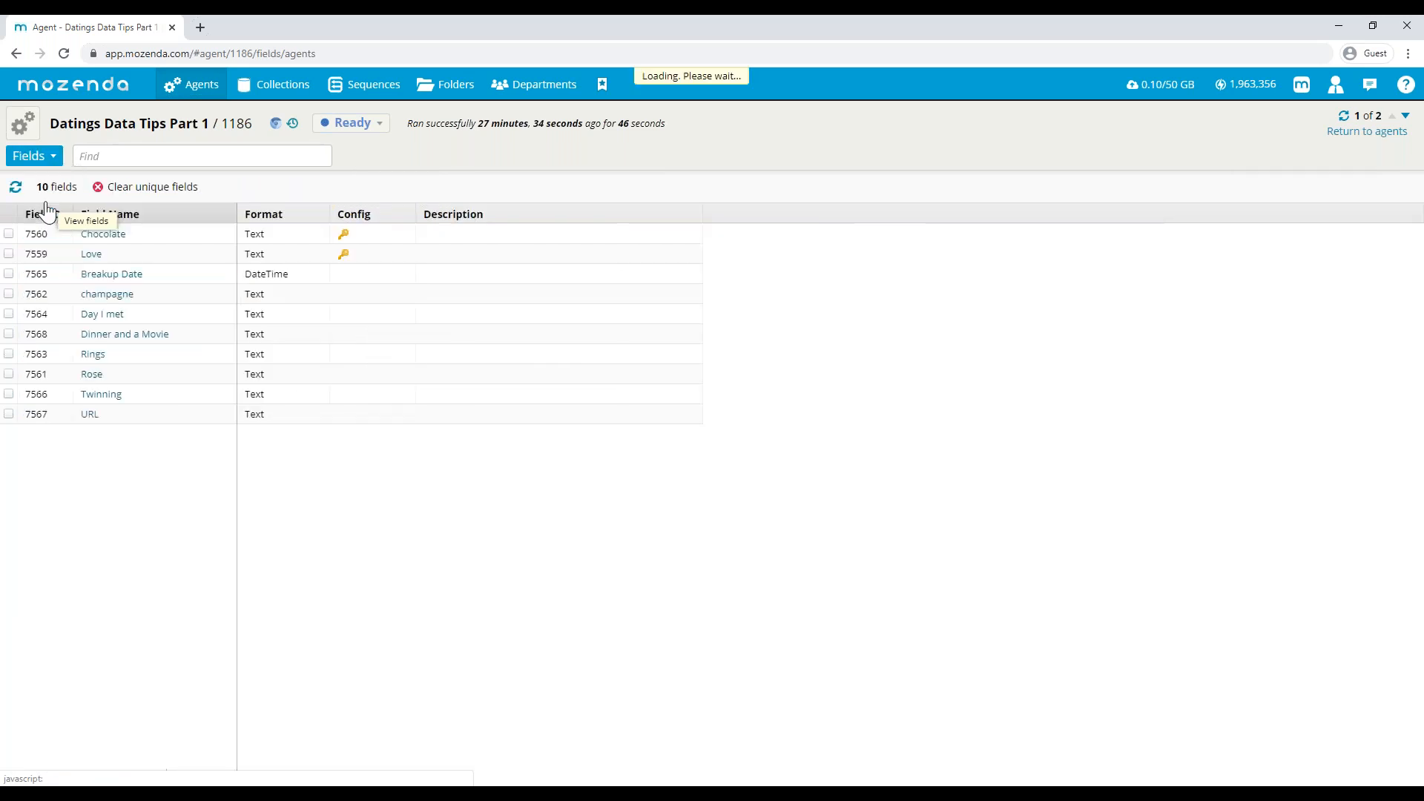
click(103, 277)
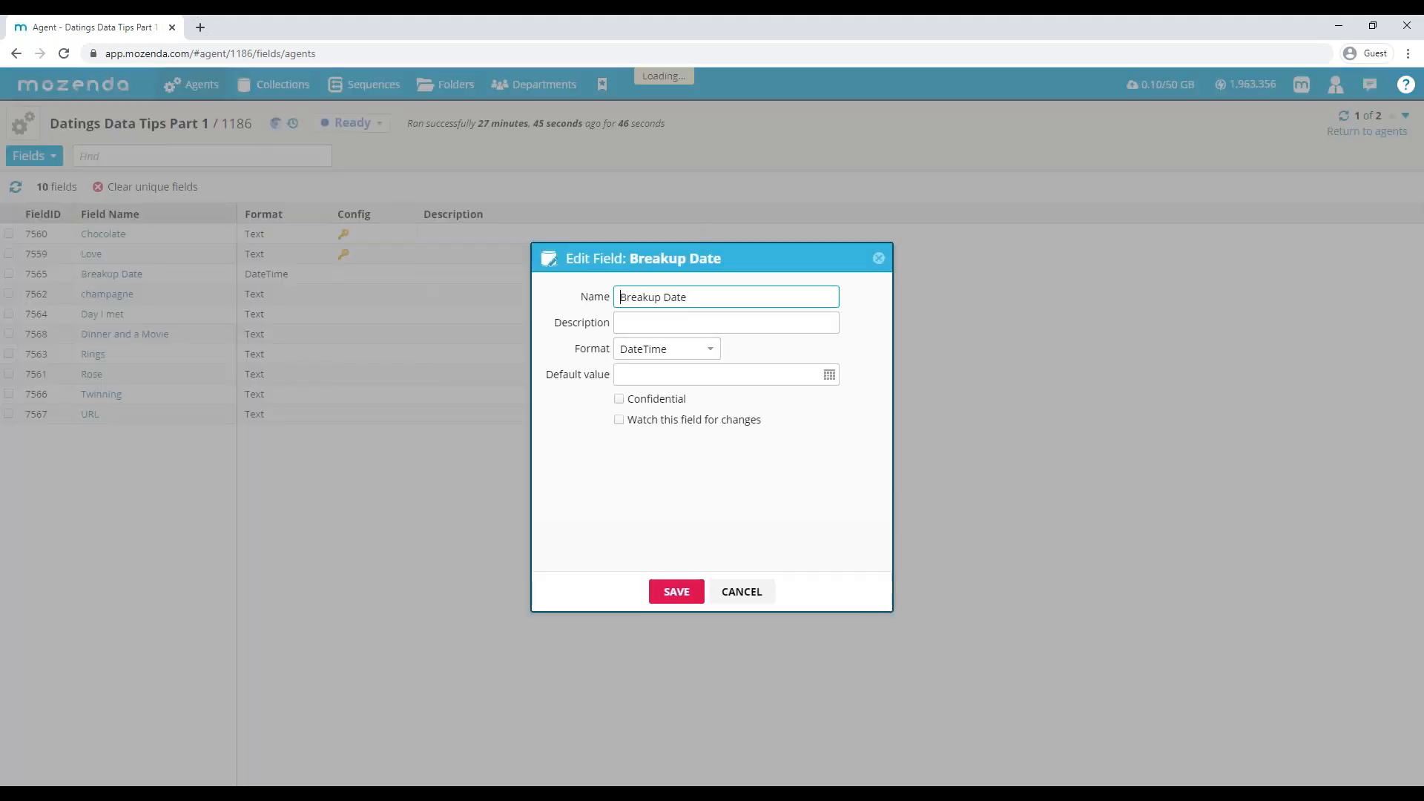
click(621, 420)
click(694, 591)
click(680, 463)
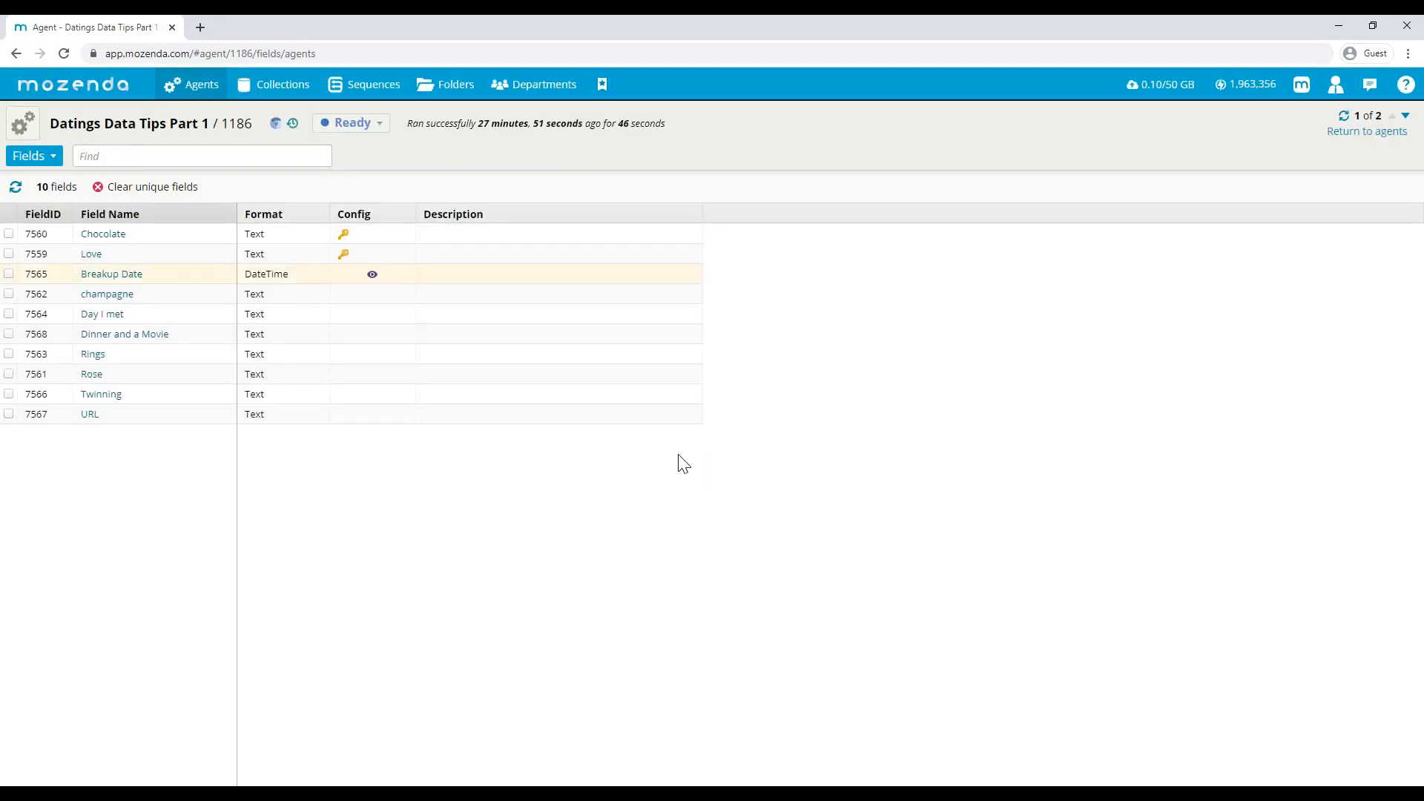
- Turn on watching for changes for the champagne field, save it and confirm the change
click(98, 295)
click(620, 420)
click(677, 592)
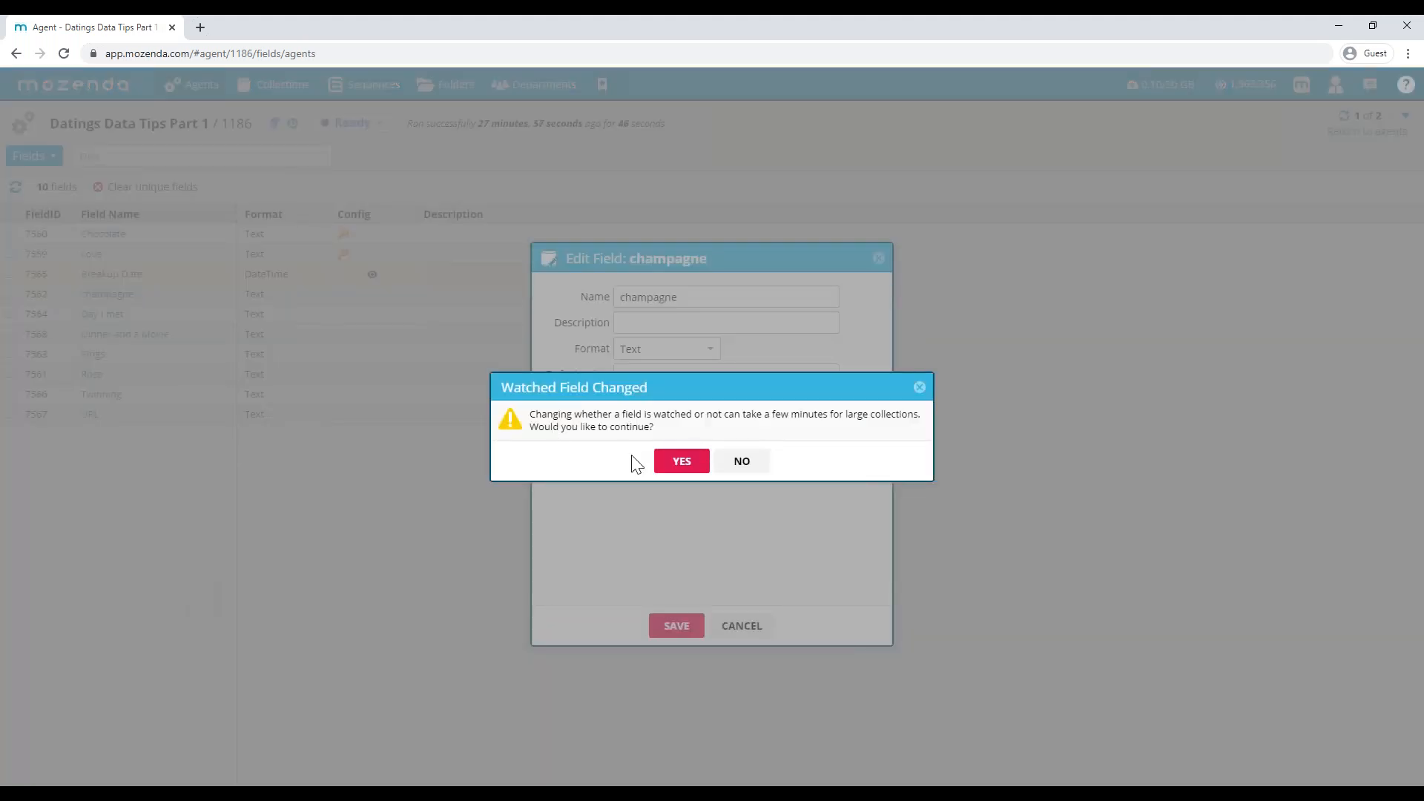
click(679, 461)
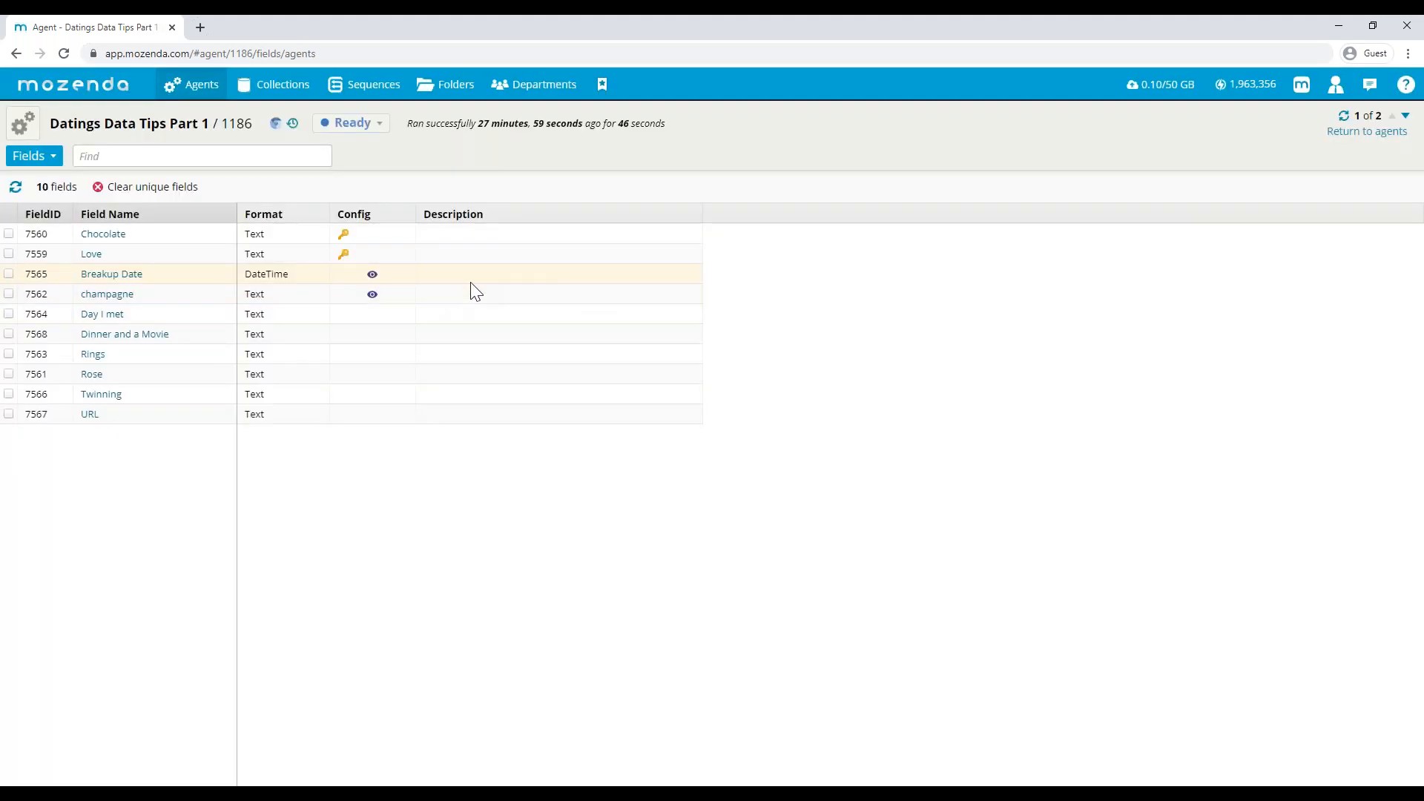
- Turn on watching for changes for the URL field, save it and confirm the change
click(10, 414)
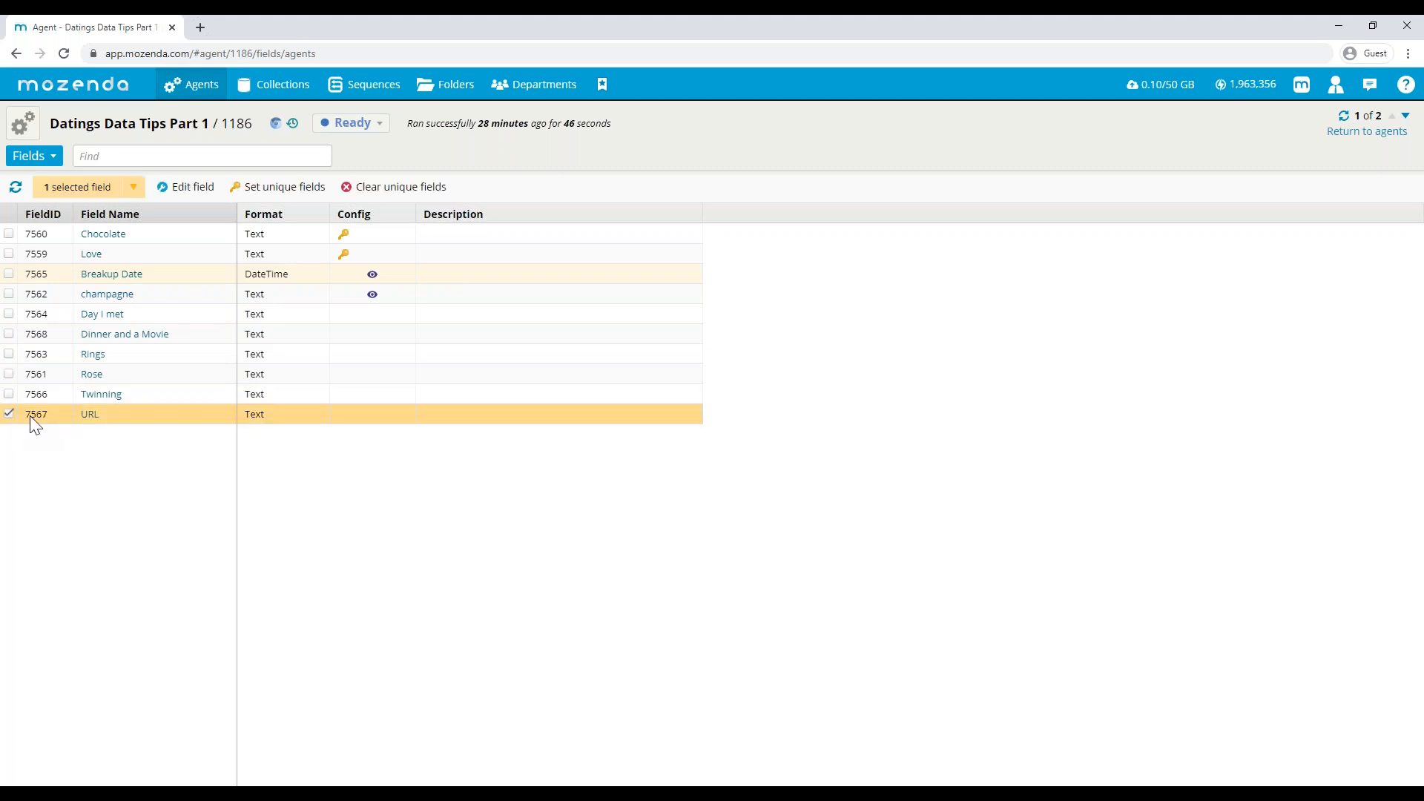
click(87, 417)
click(627, 422)
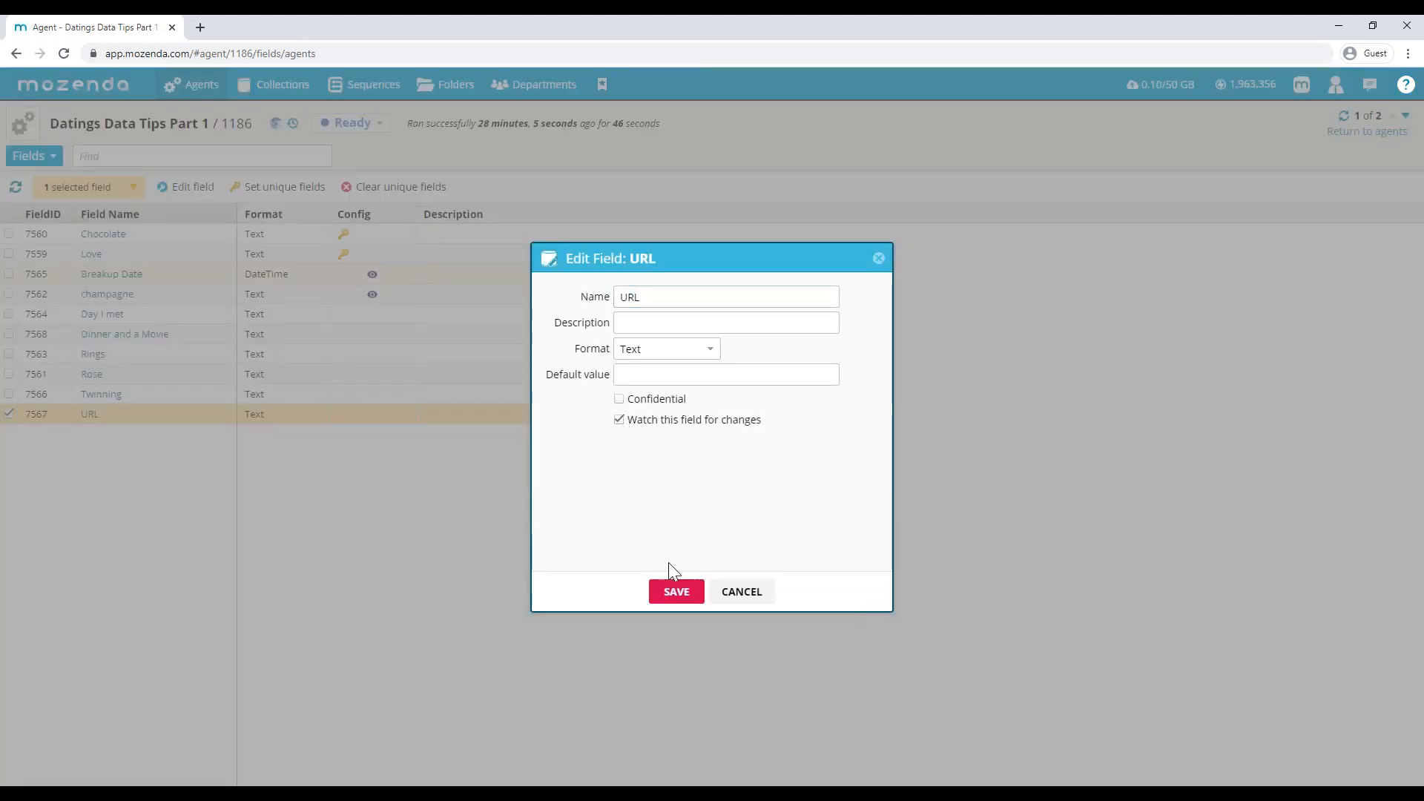
click(676, 591)
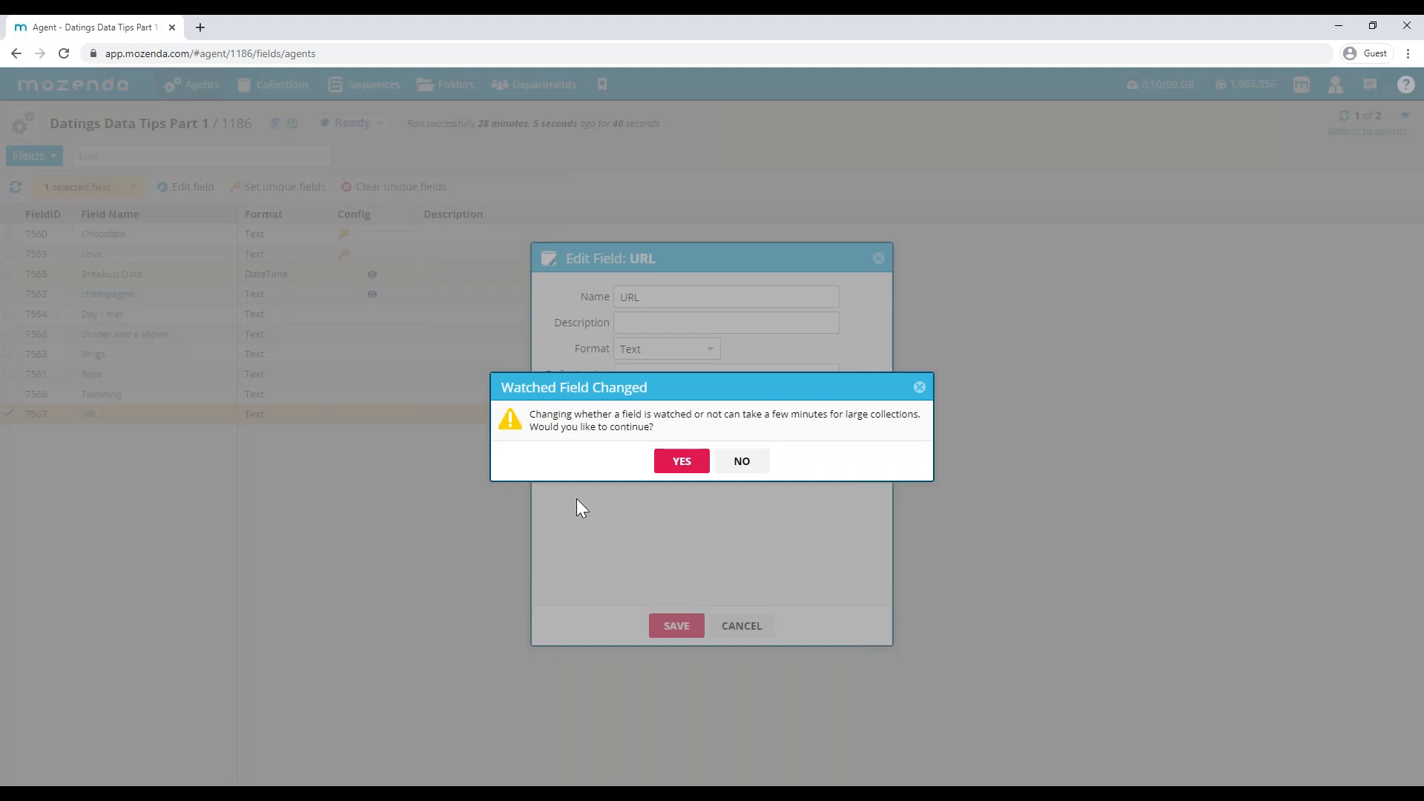
click(681, 471)
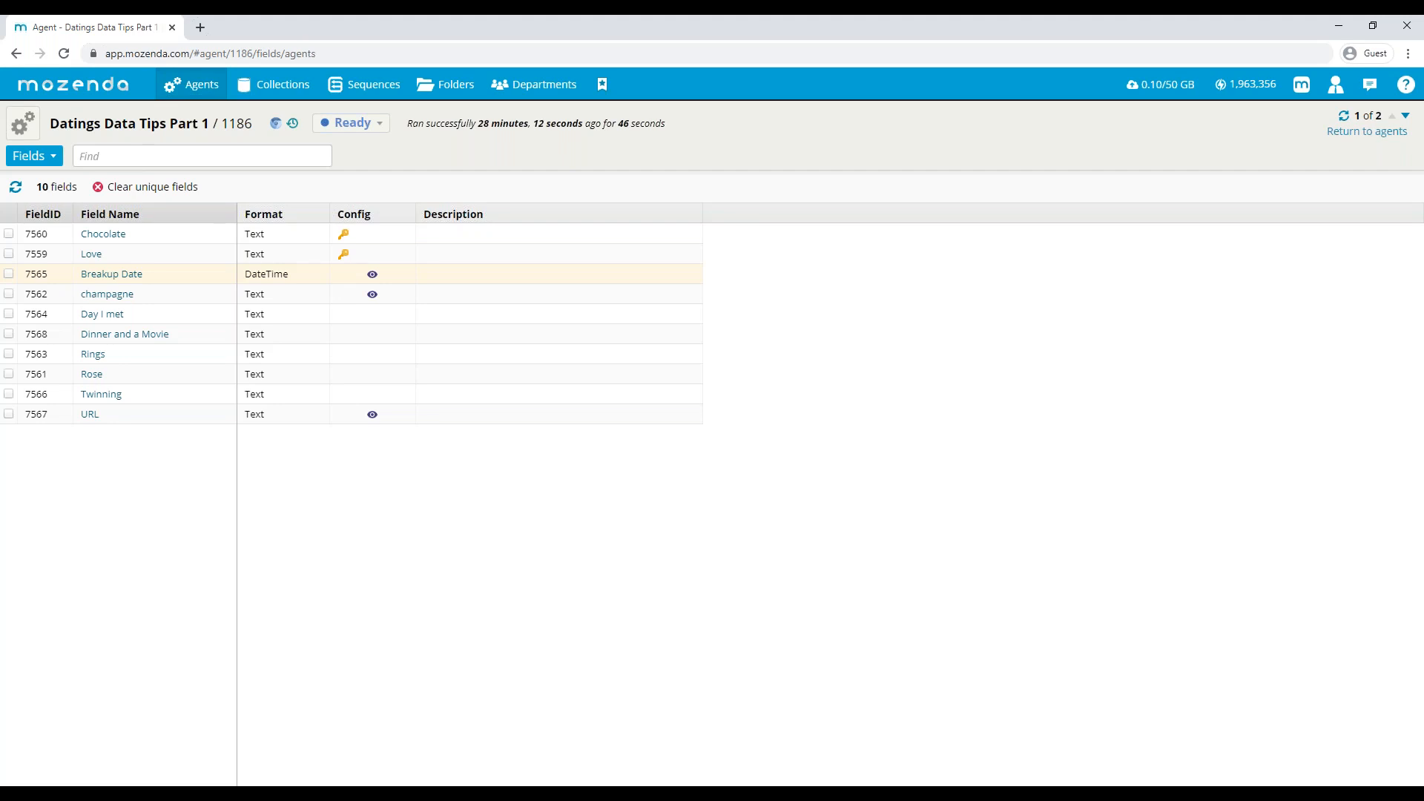
- Run the Datings Data Tips Part 1 agent and return to its data view
click(22, 124)
click(33, 156)
click(43, 185)
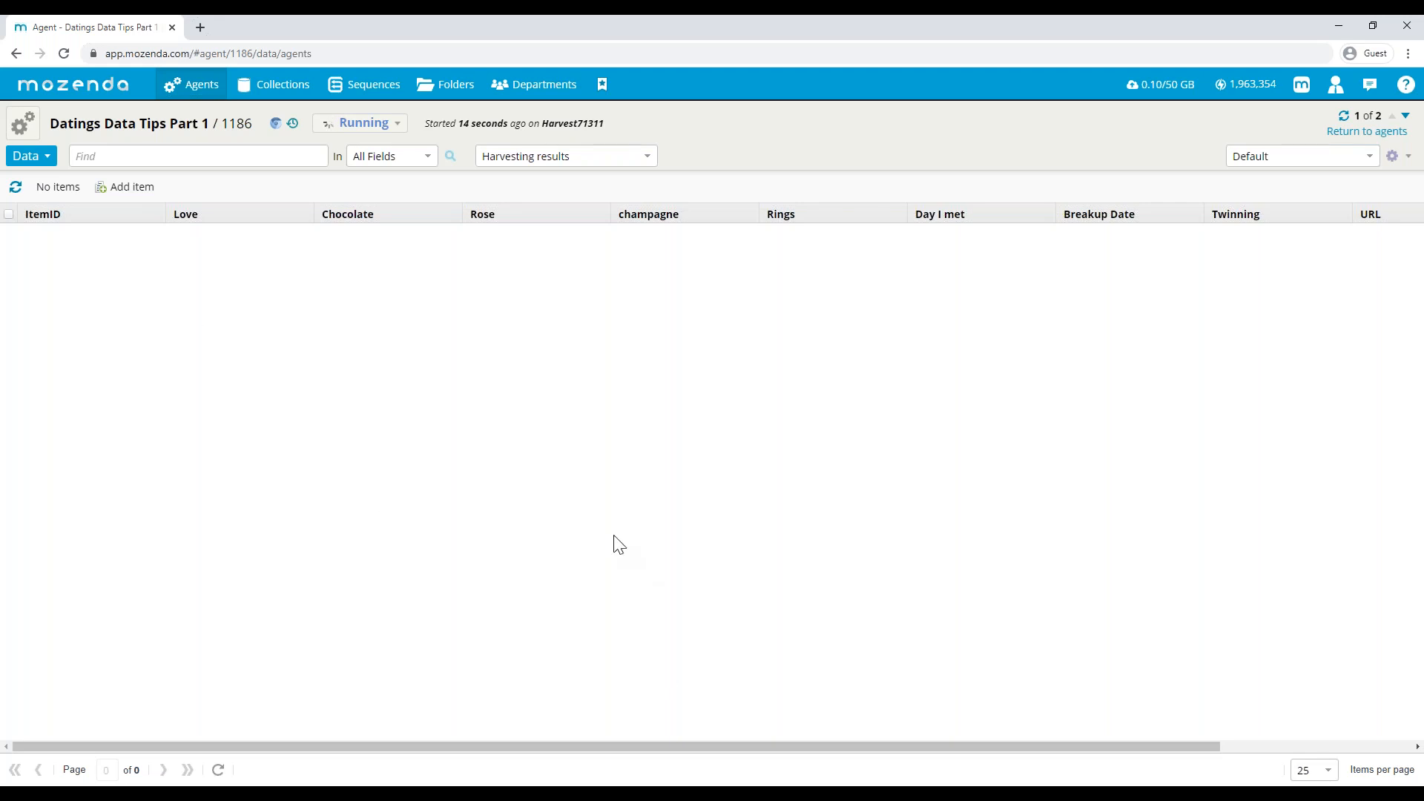
- Change which run's results are displayed for the running agent and refresh the item list
click(492, 159)
click(494, 201)
click(14, 187)
- Open the Next Comes Love API agent from the list of all agents and launch its design in the Mozenda desktop application
mouse_move(191, 83)
click(190, 111)
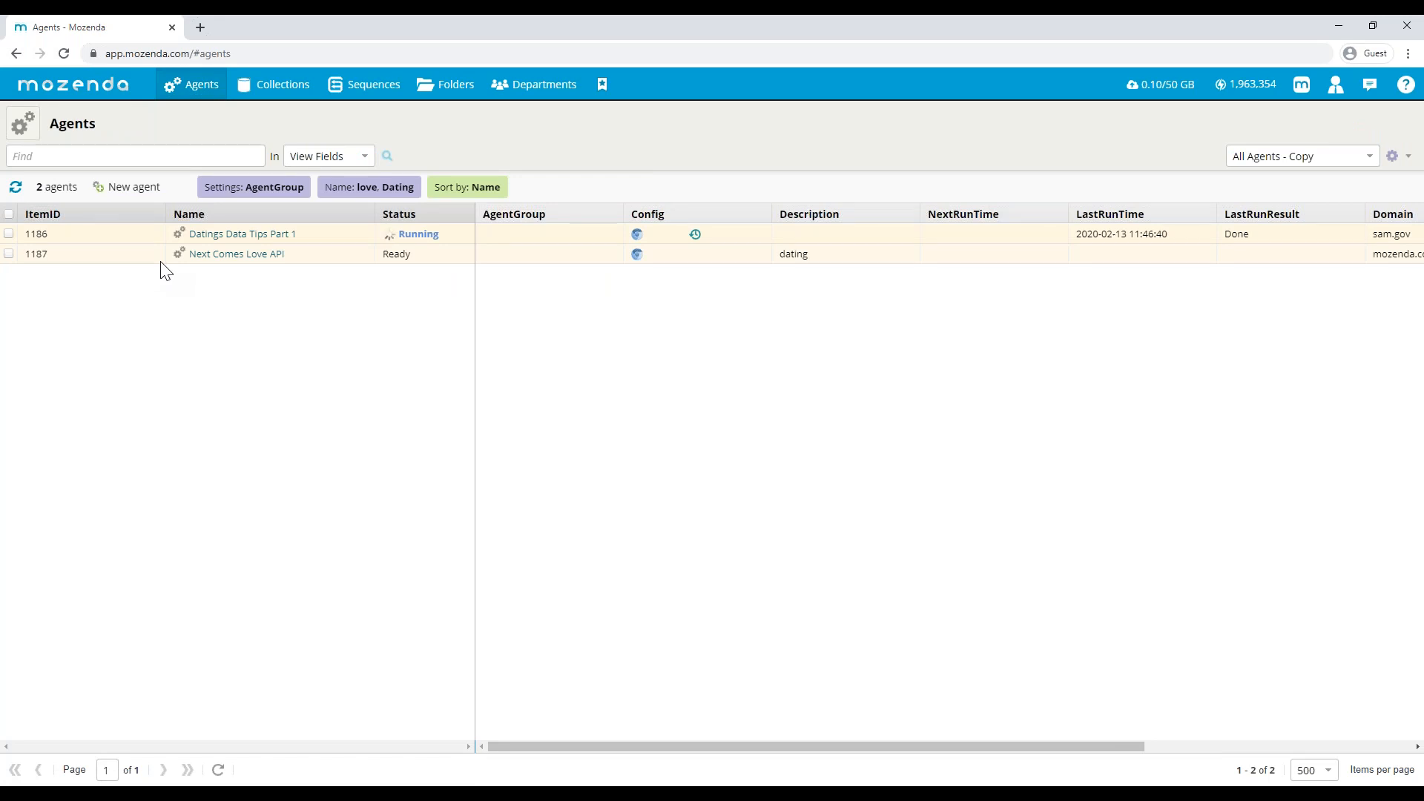
click(219, 255)
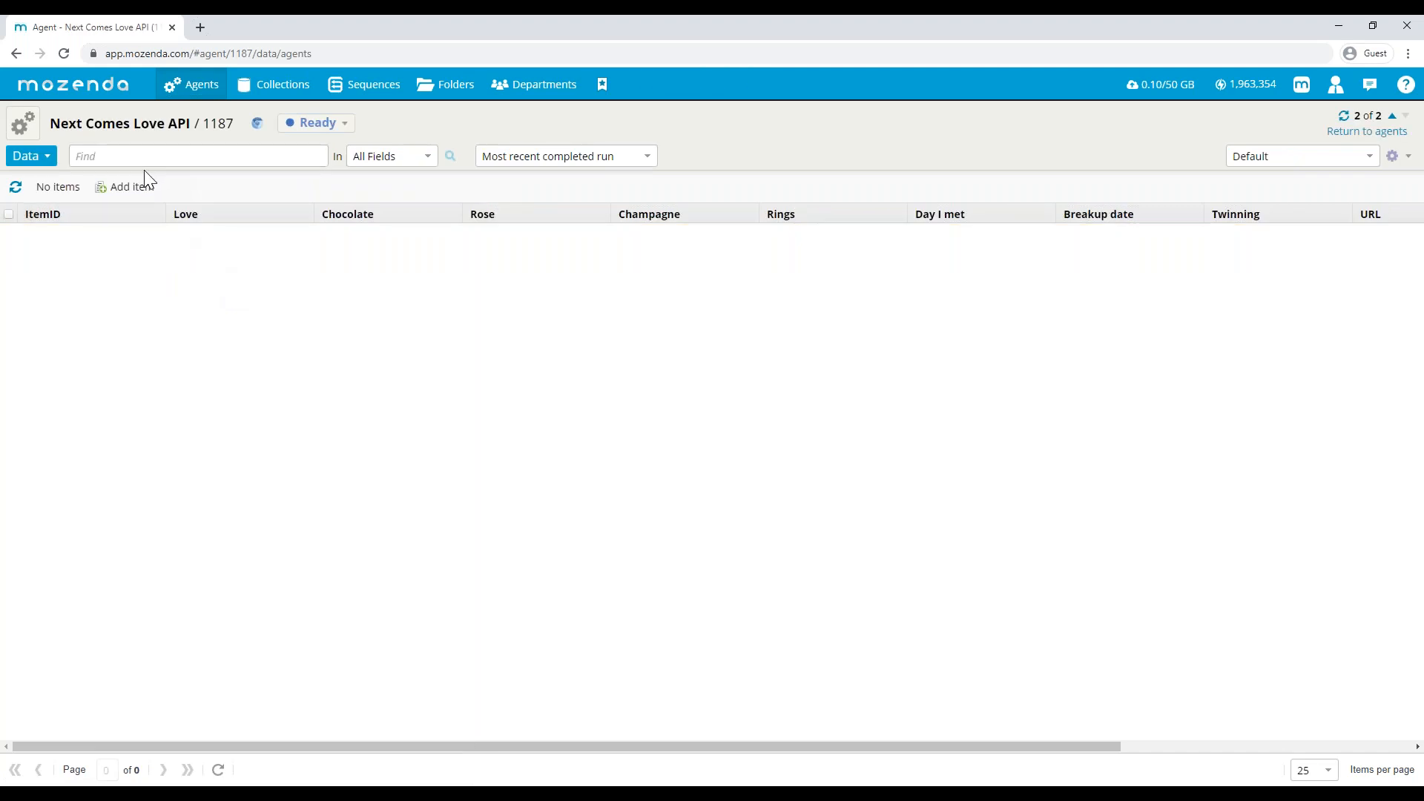
click(22, 123)
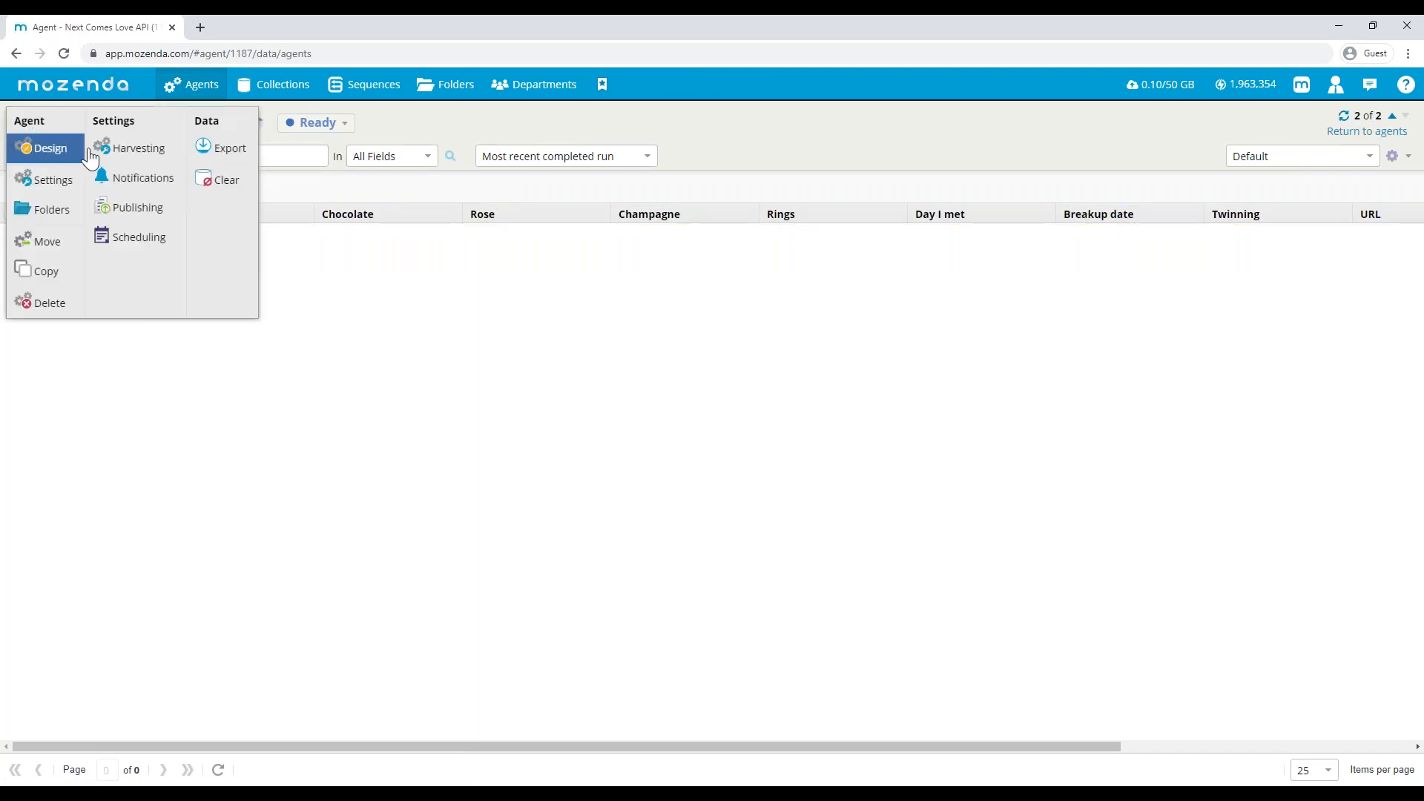
click(50, 150)
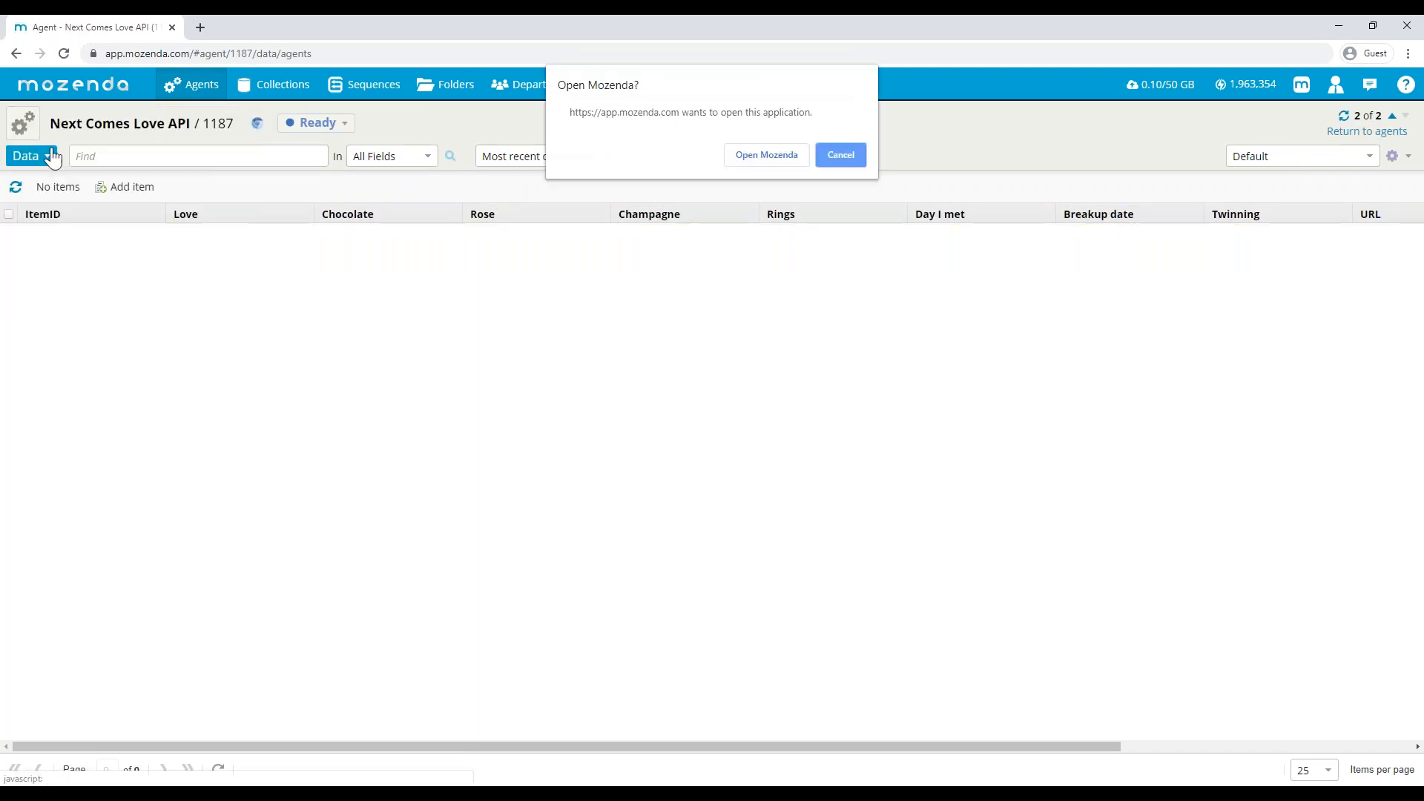
click(752, 155)
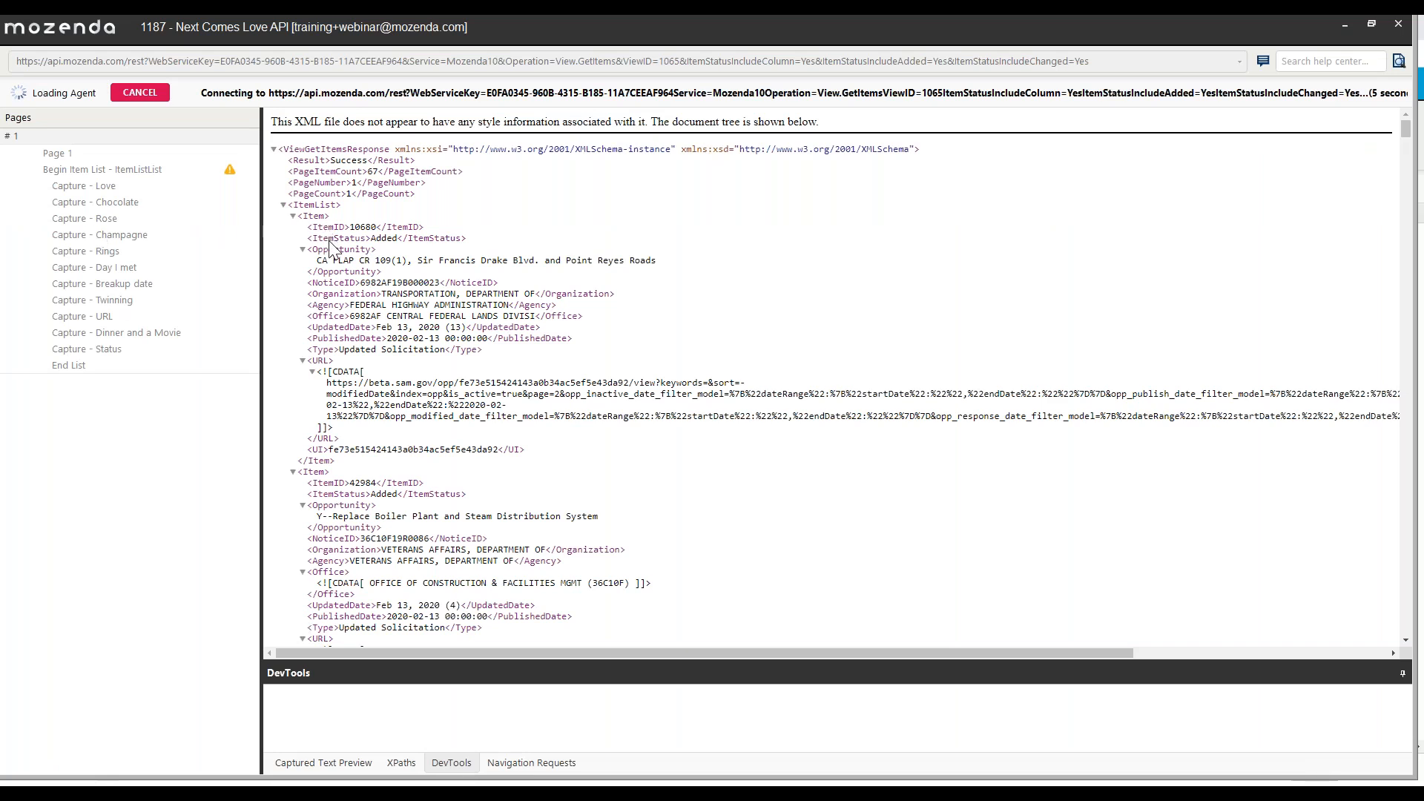
- Examine the items and their ItemStatus values in the loaded API XML response
scroll(331, 248, down, 10)
scroll(364, 304, up, 10)
scroll(363, 304, down, 5)
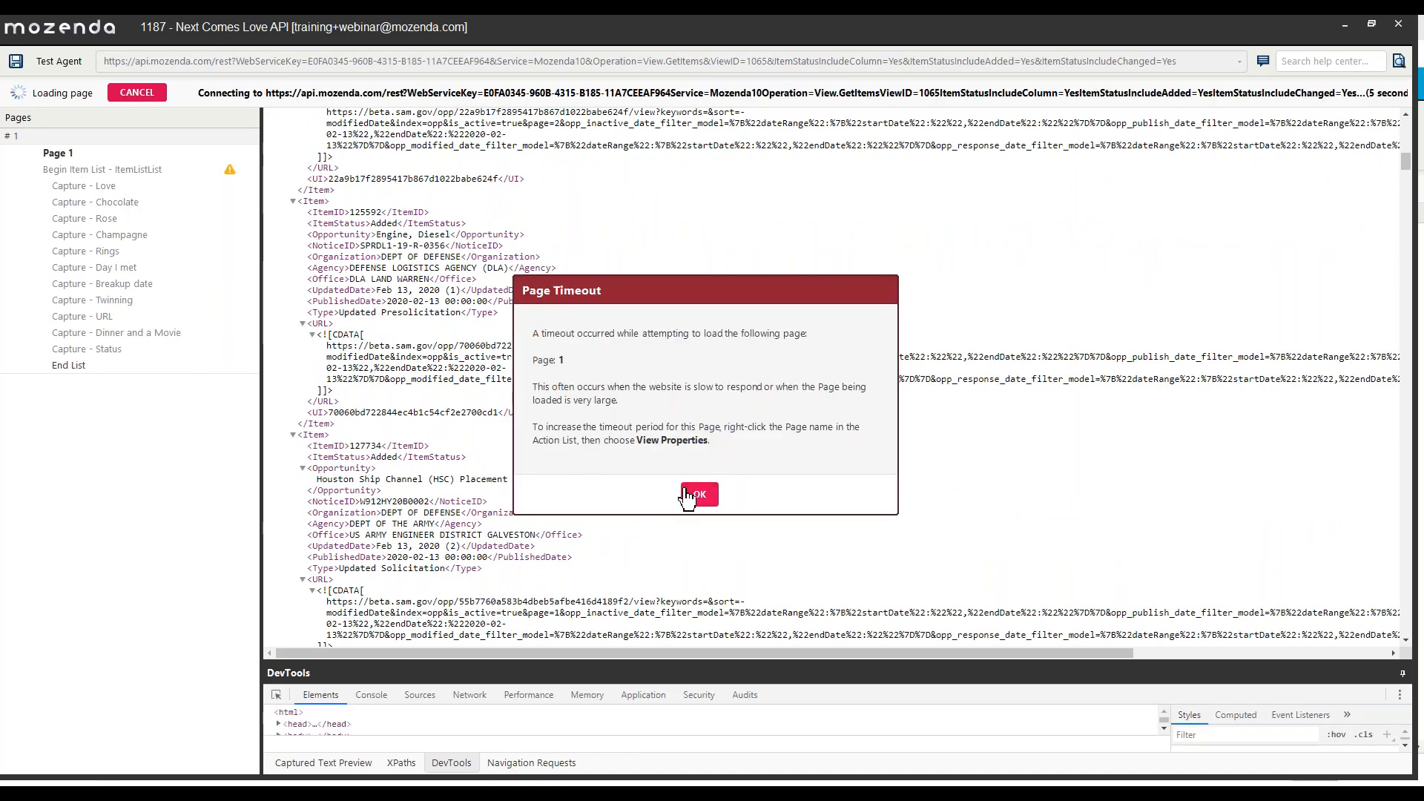
- Dismiss the page timeout, display and enlarge the Captured Text Preview, and select the Status capture action to inspect it
click(690, 495)
click(340, 764)
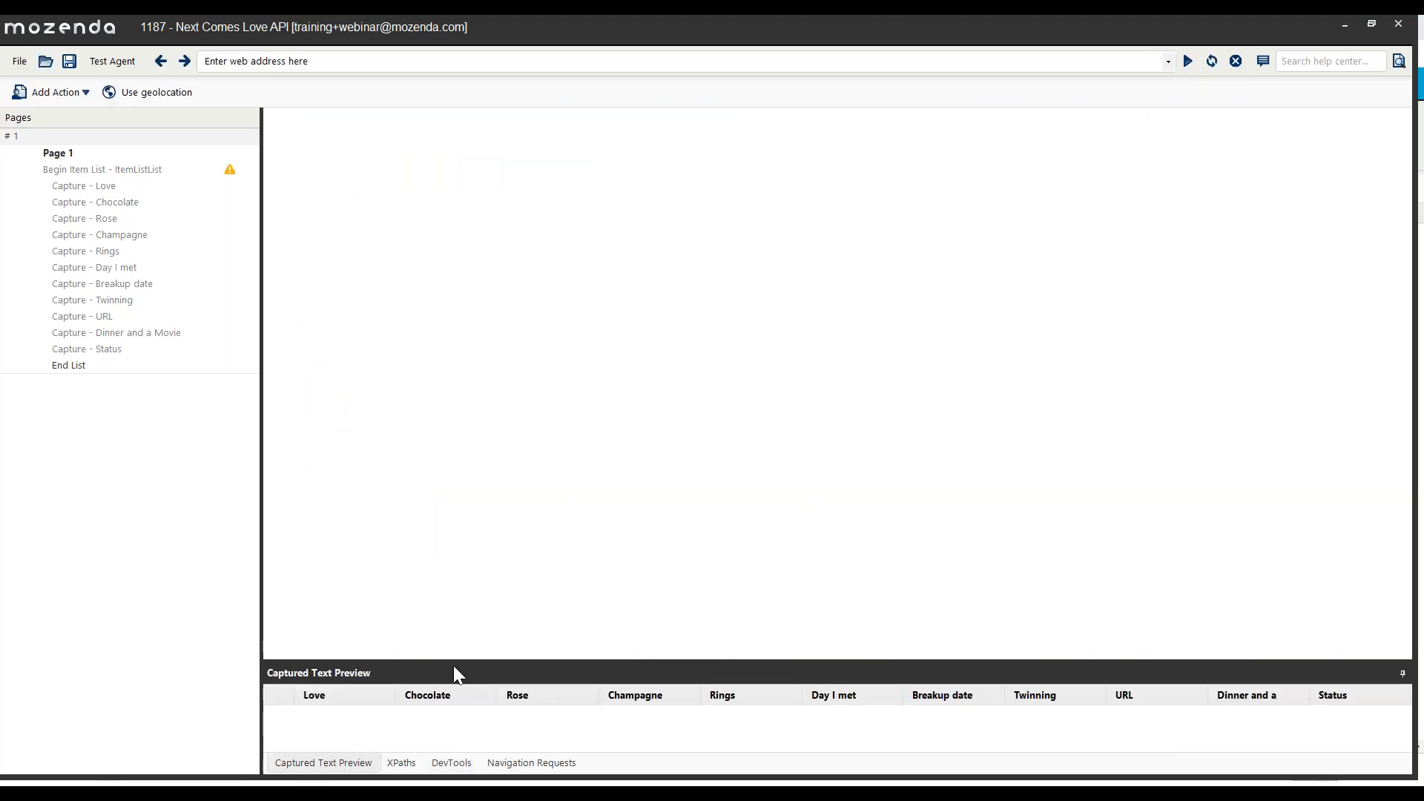
drag(456, 661, 460, 588)
click(118, 352)
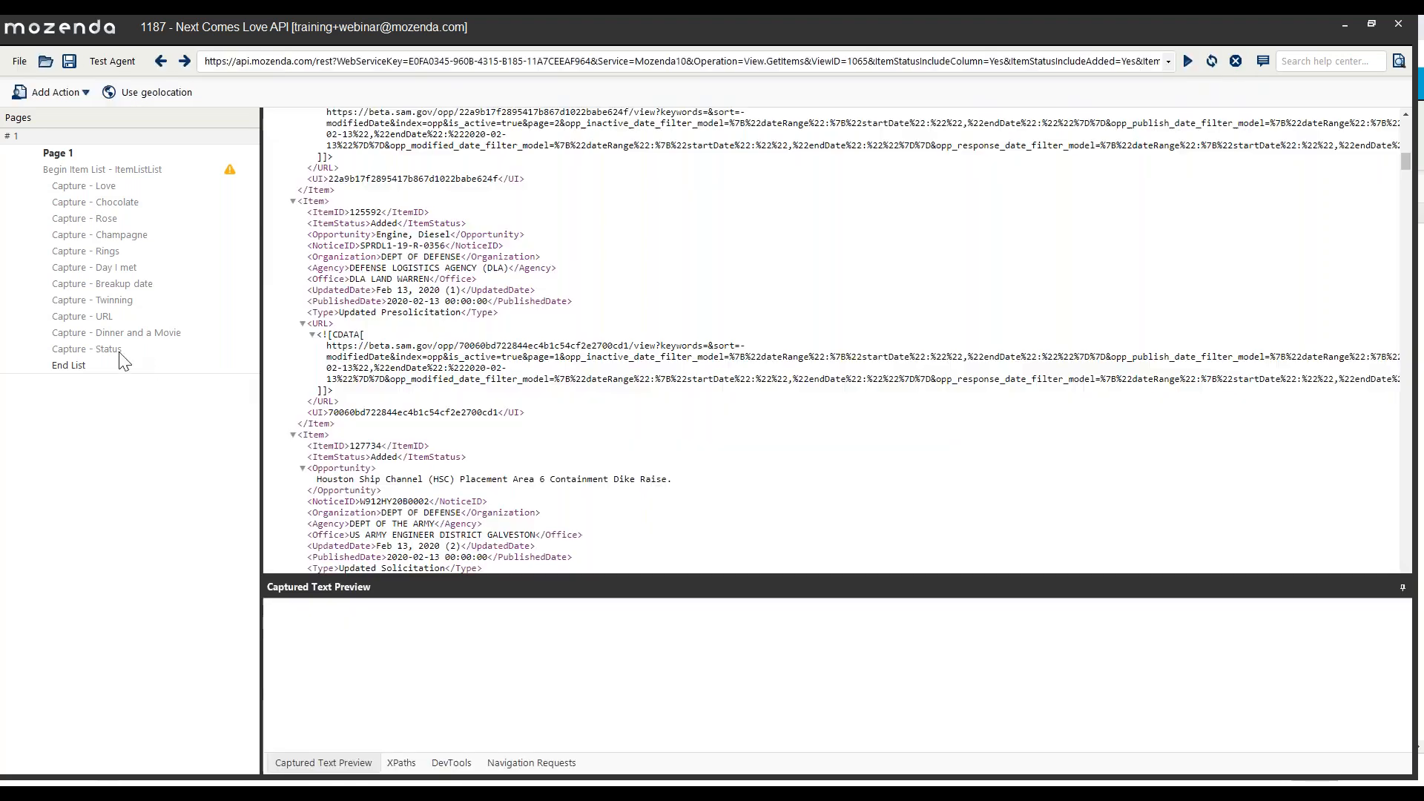
scroll(345, 400, down, 10)
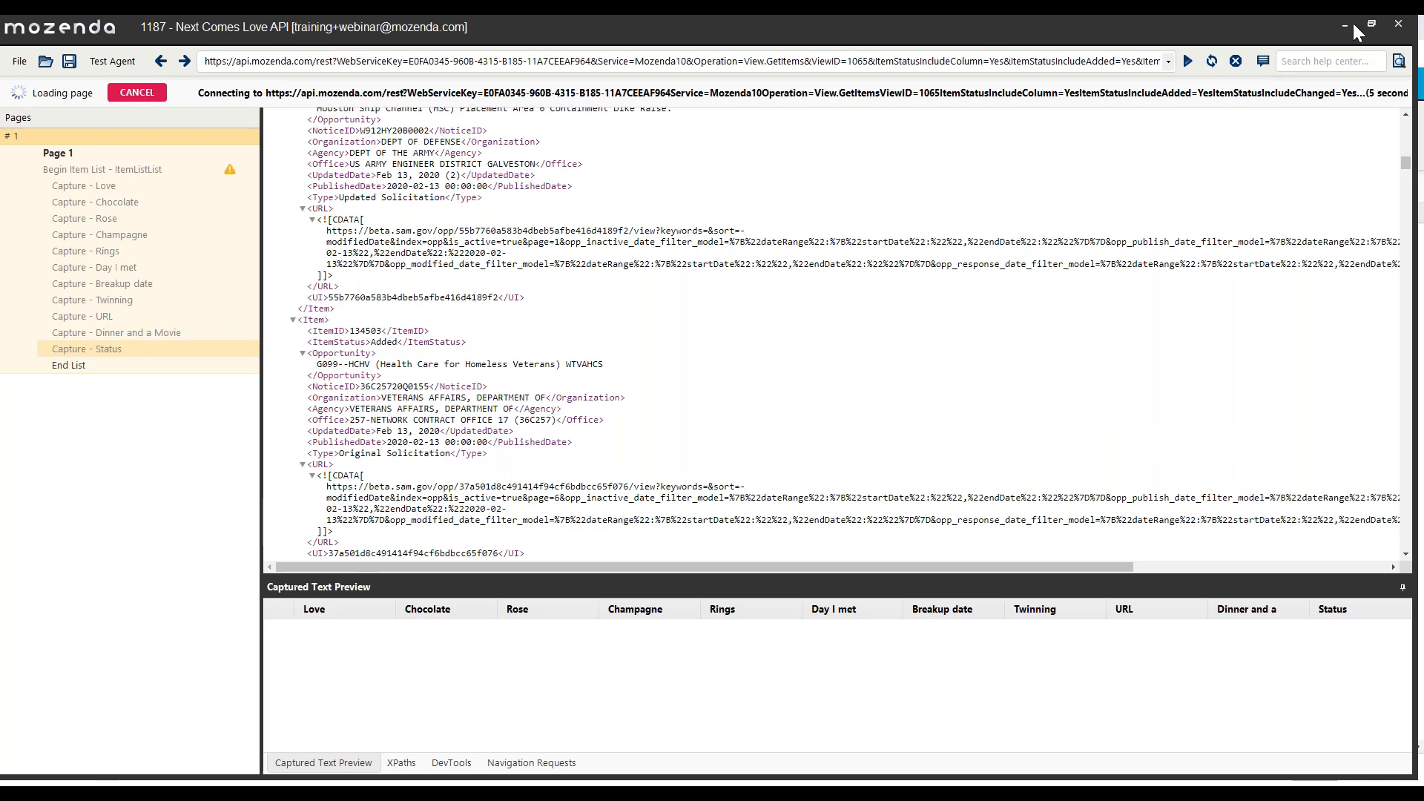
- Close the agent design application and run the Next Comes Love API agent in the web console
click(1399, 28)
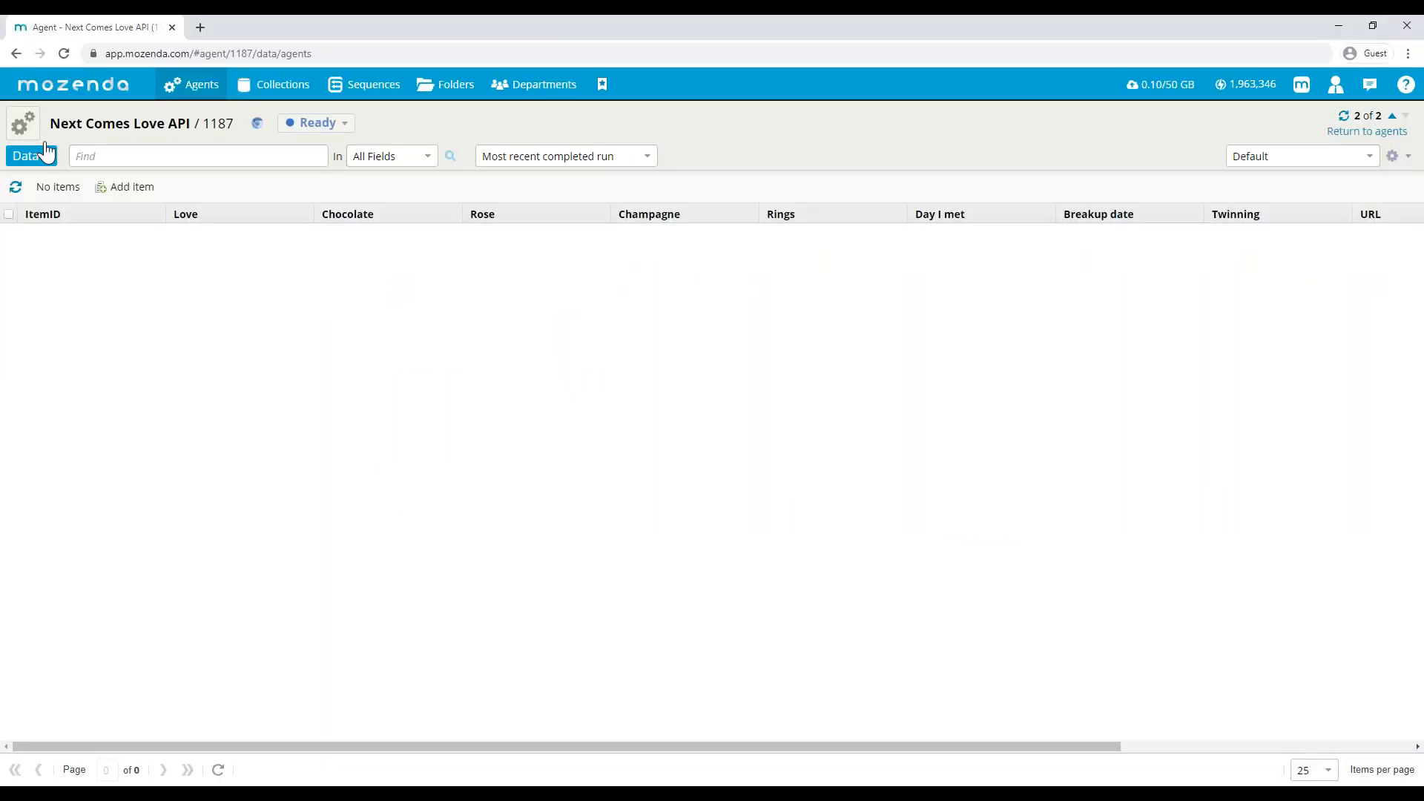
click(309, 129)
click(308, 143)
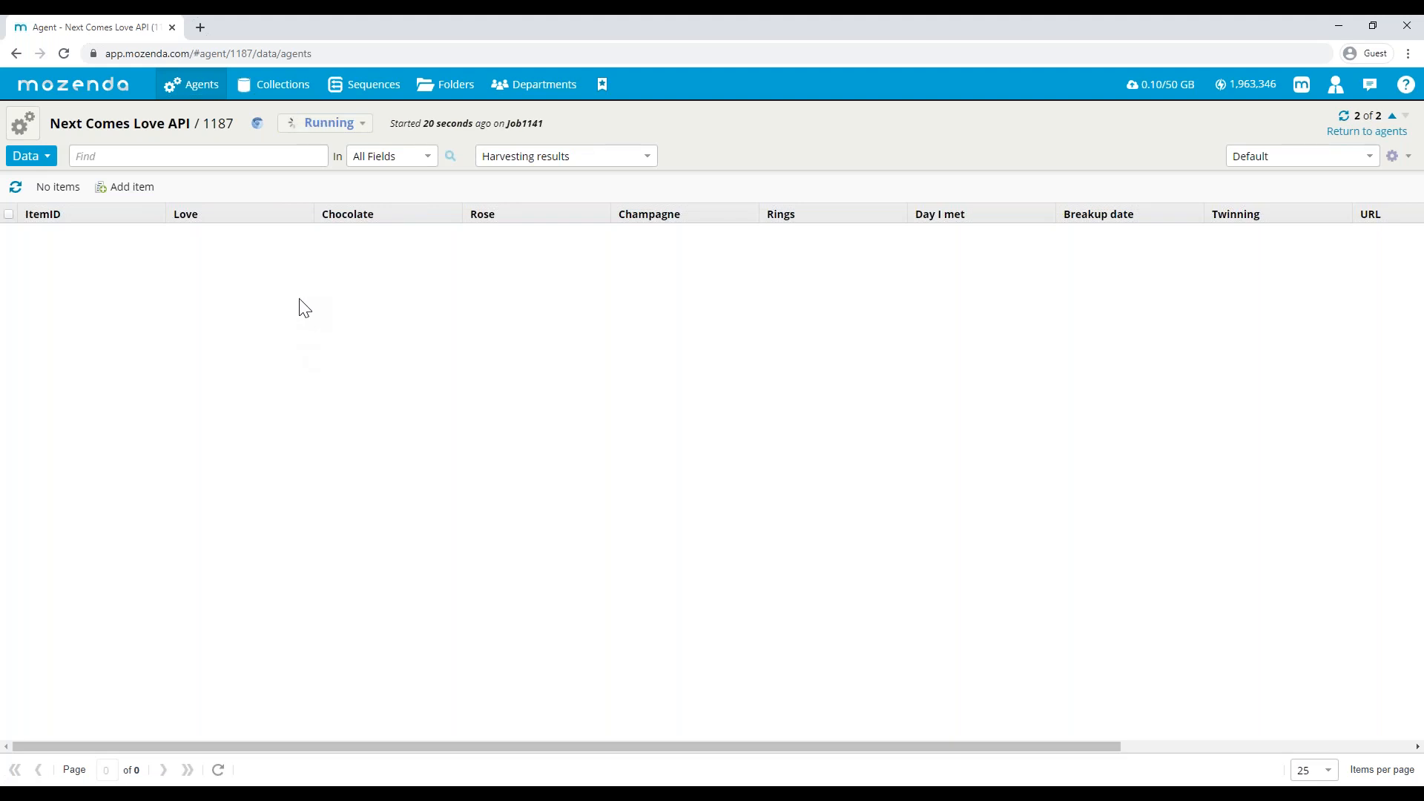
- Open the Acme Cameras Test entry from the collections list to view its items
click(256, 87)
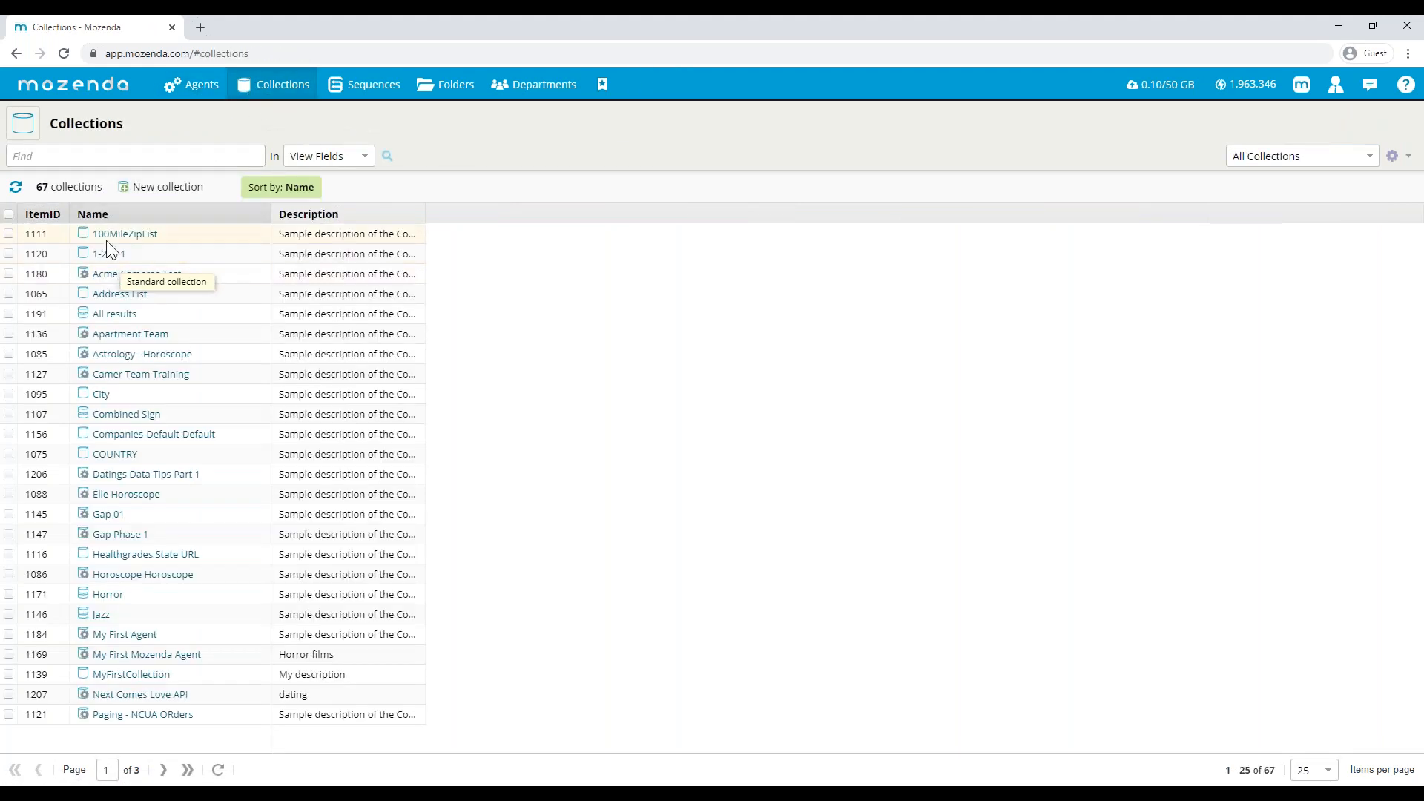
click(127, 277)
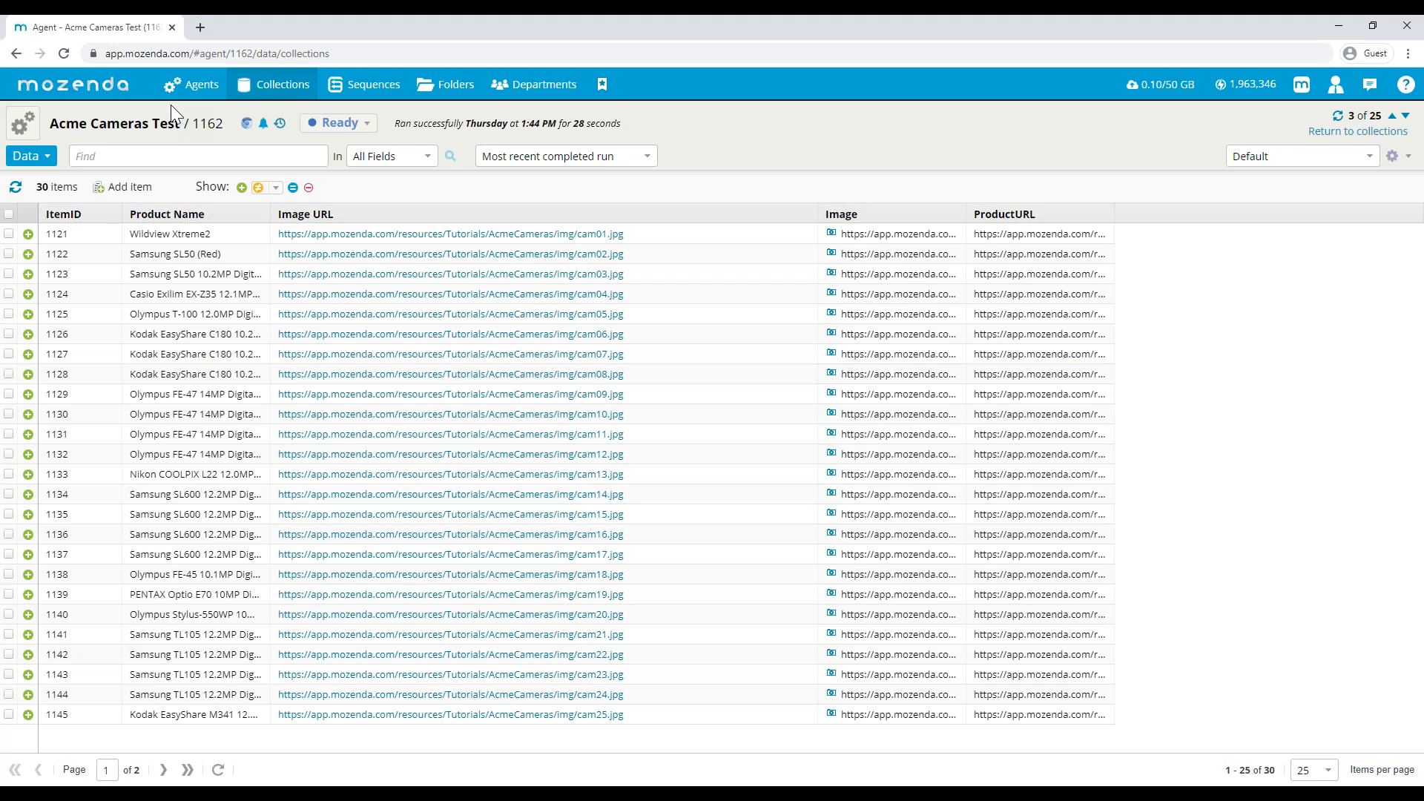
- Open the Datings Data Tips Part 1 agent from all agents and page through its latest run's results to the last page
mouse_move(184, 90)
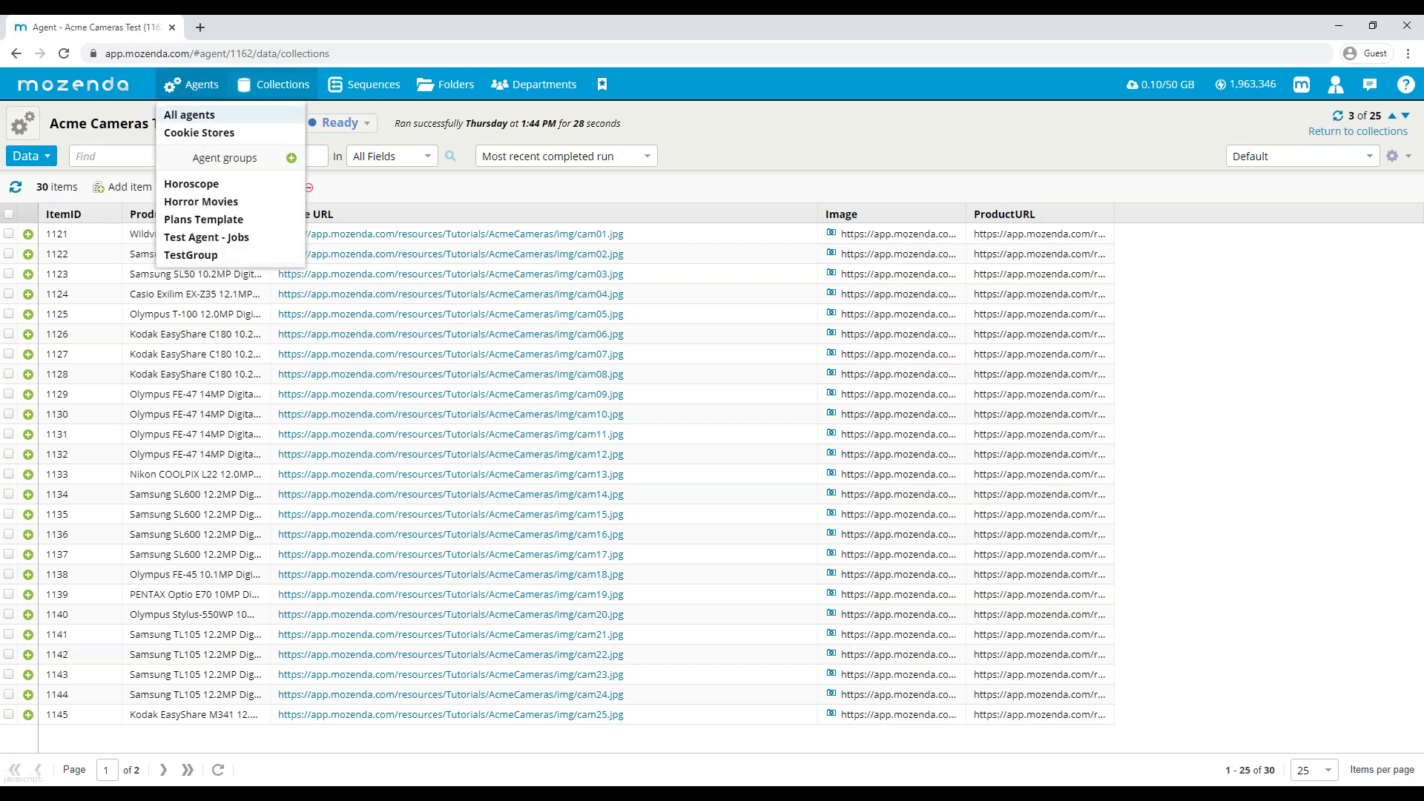
click(189, 115)
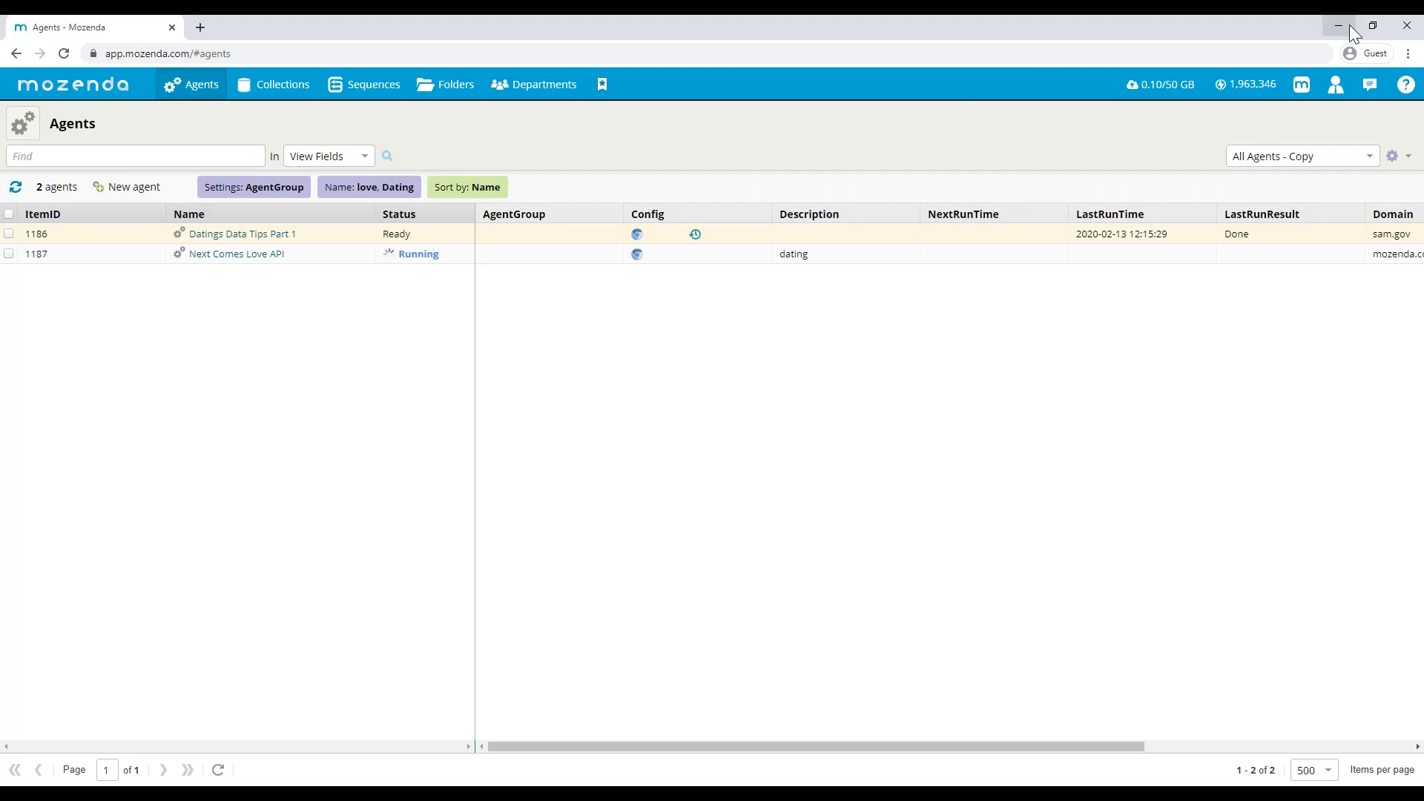
click(236, 236)
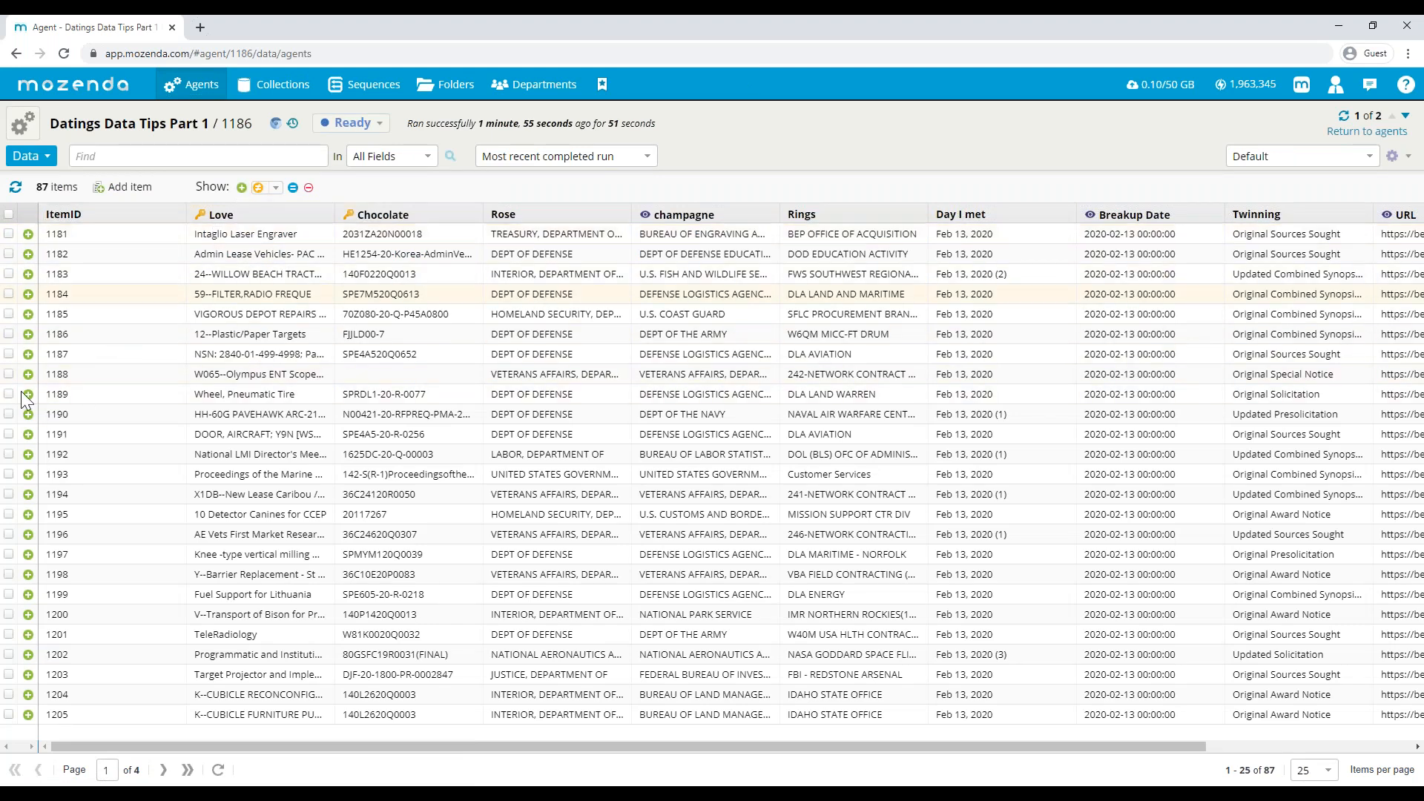
click(172, 777)
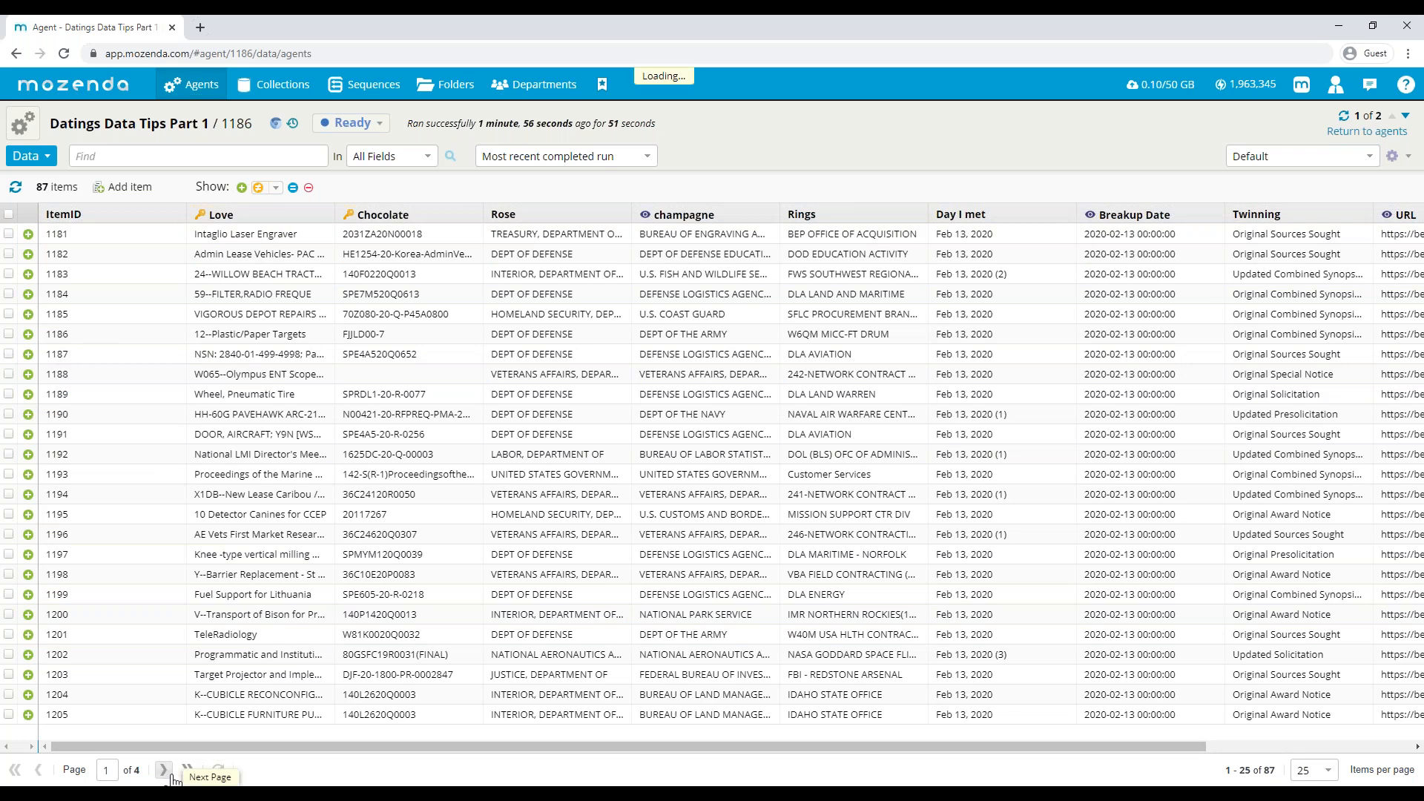
click(172, 777)
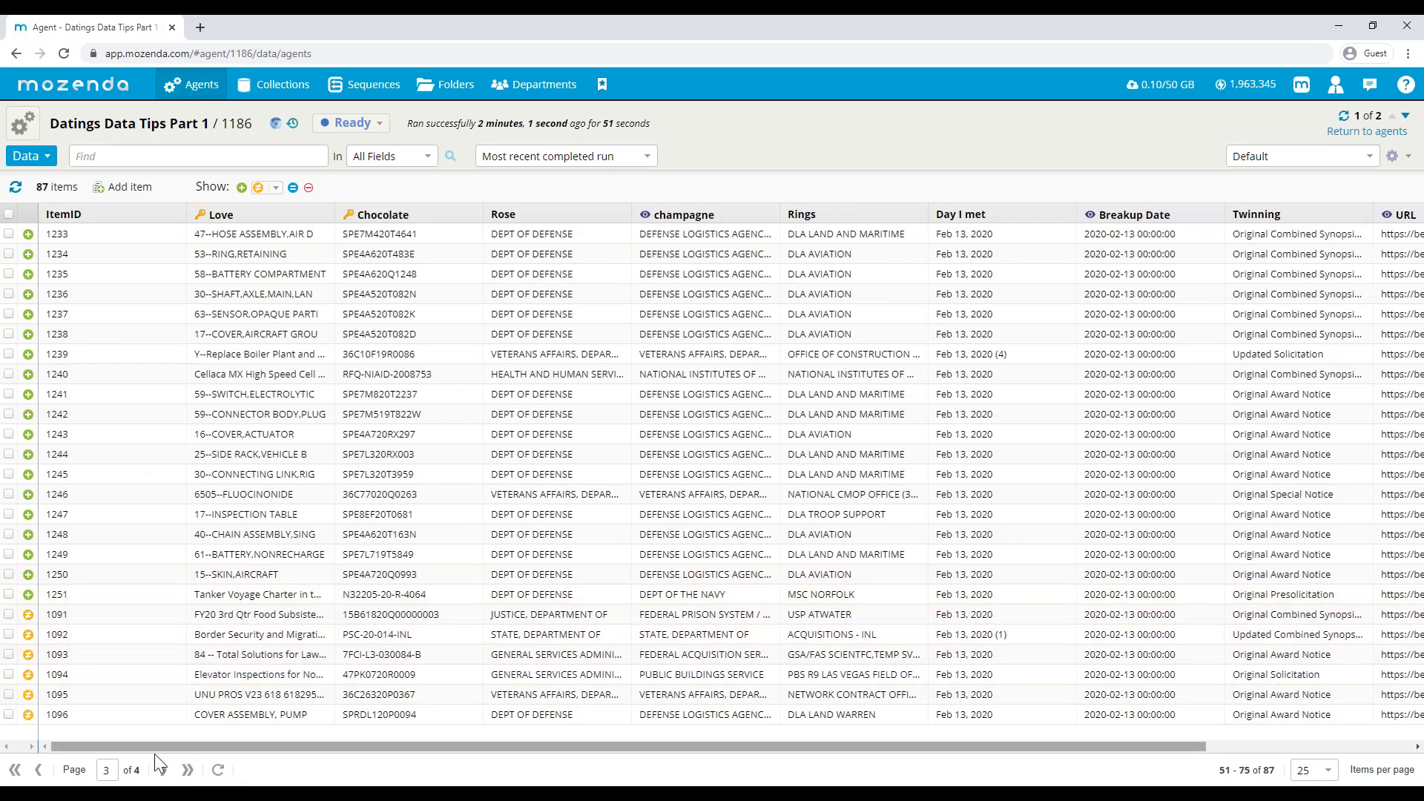
click(171, 777)
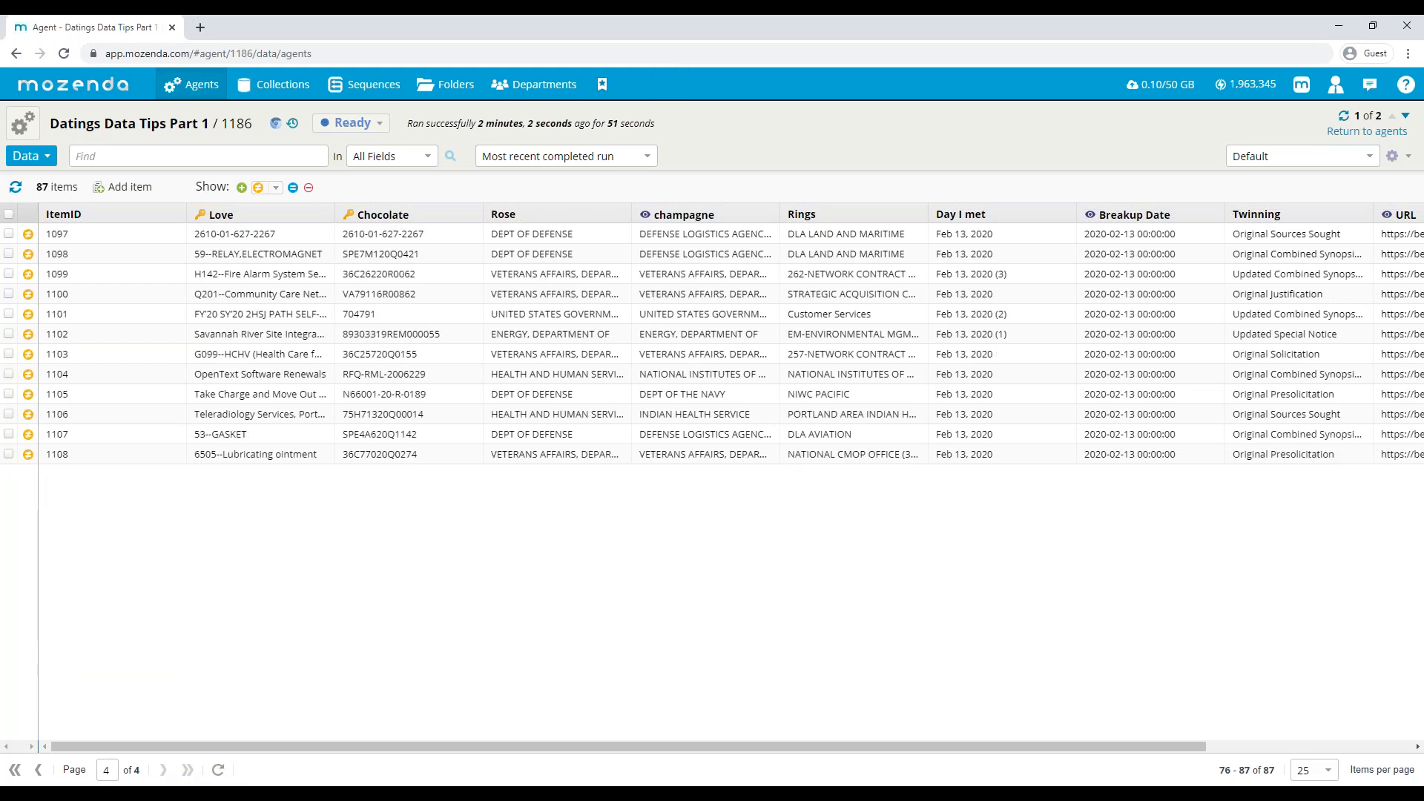